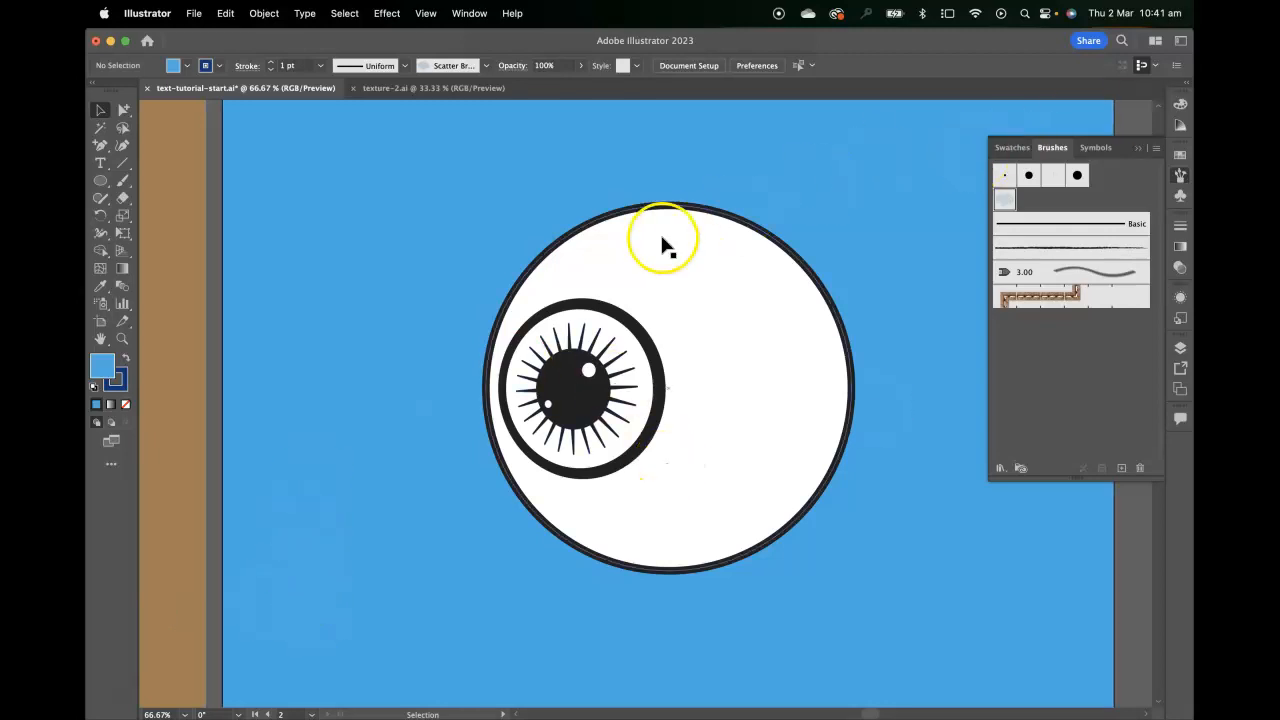
Draw an unfilled circle with the stippled scatter brush over the eyeball and resize it to roughly match the eyeball
click(1180, 176)
click(1180, 176)
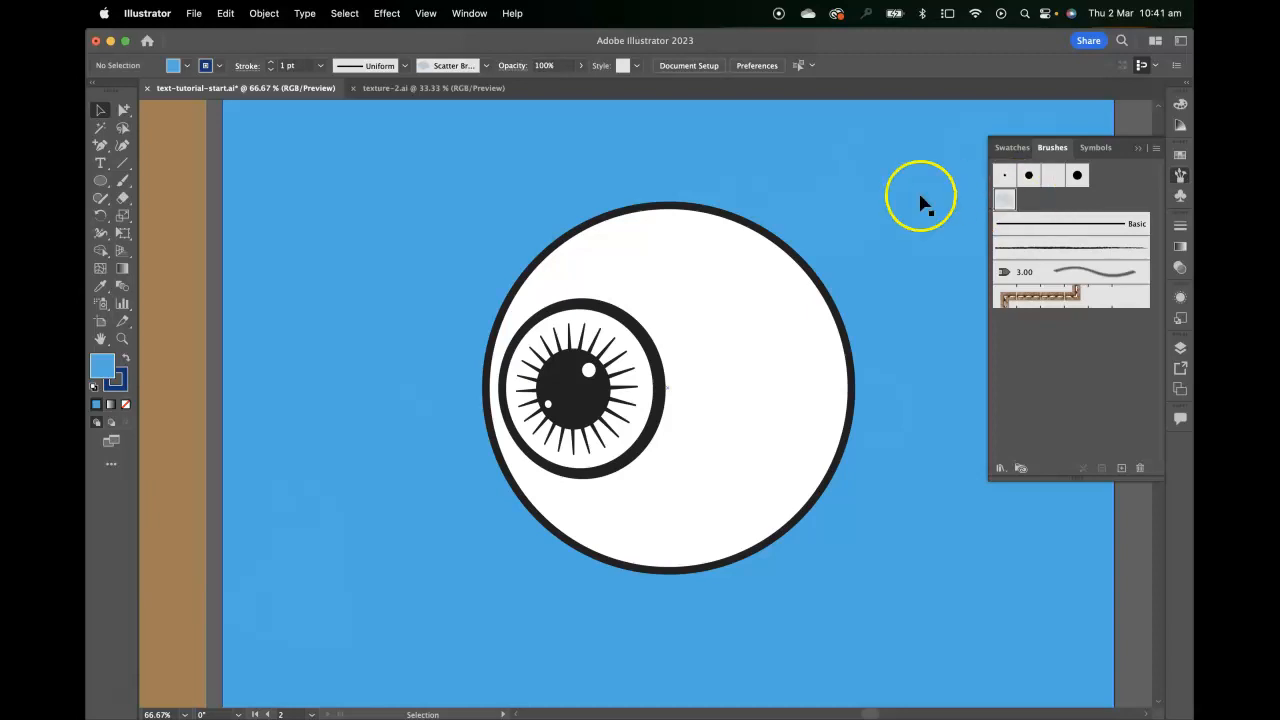
click(100, 183)
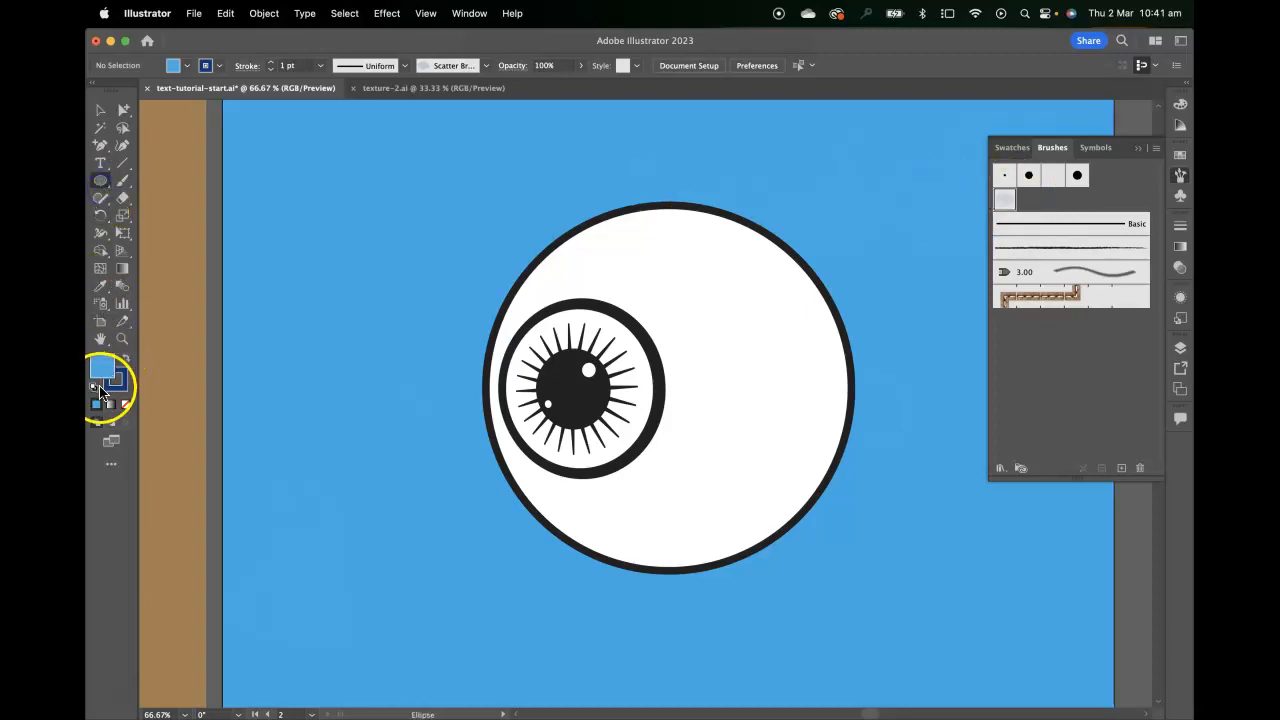
click(119, 403)
click(125, 403)
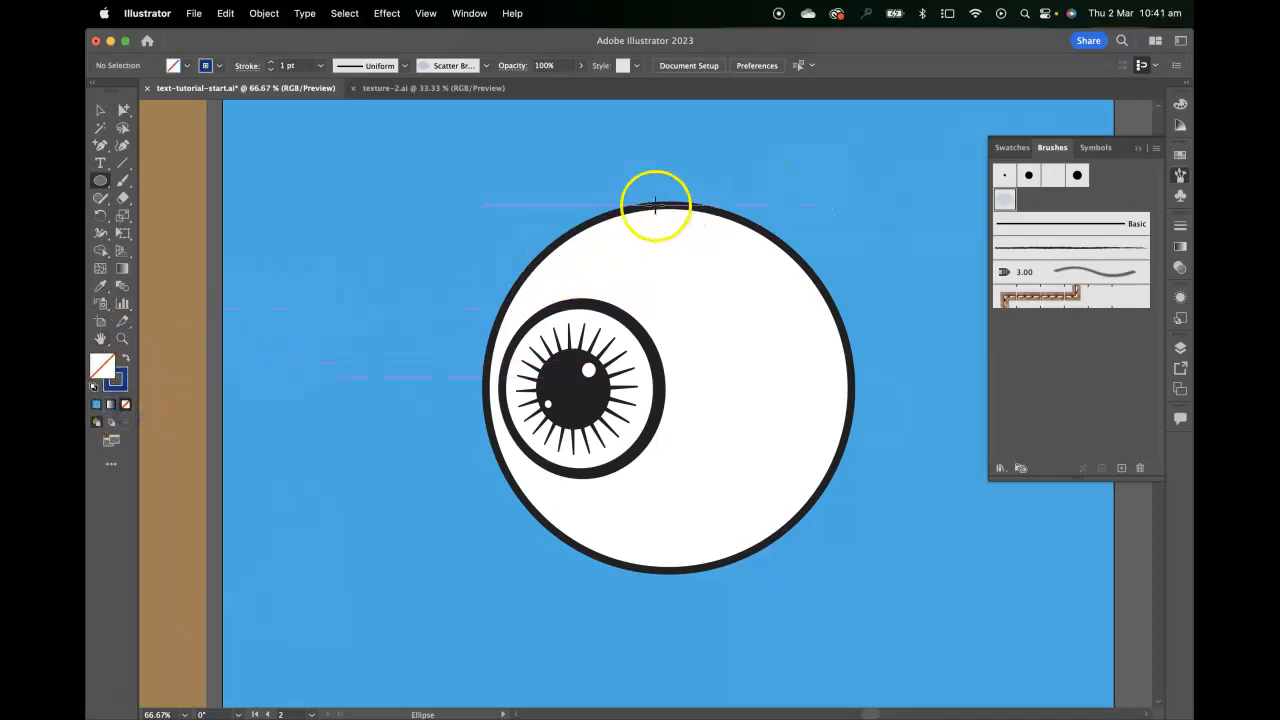
mouse_move(527, 260)
mouse_down()
mouse_move(883, 543)
mouse_move(899, 581)
mouse_up()
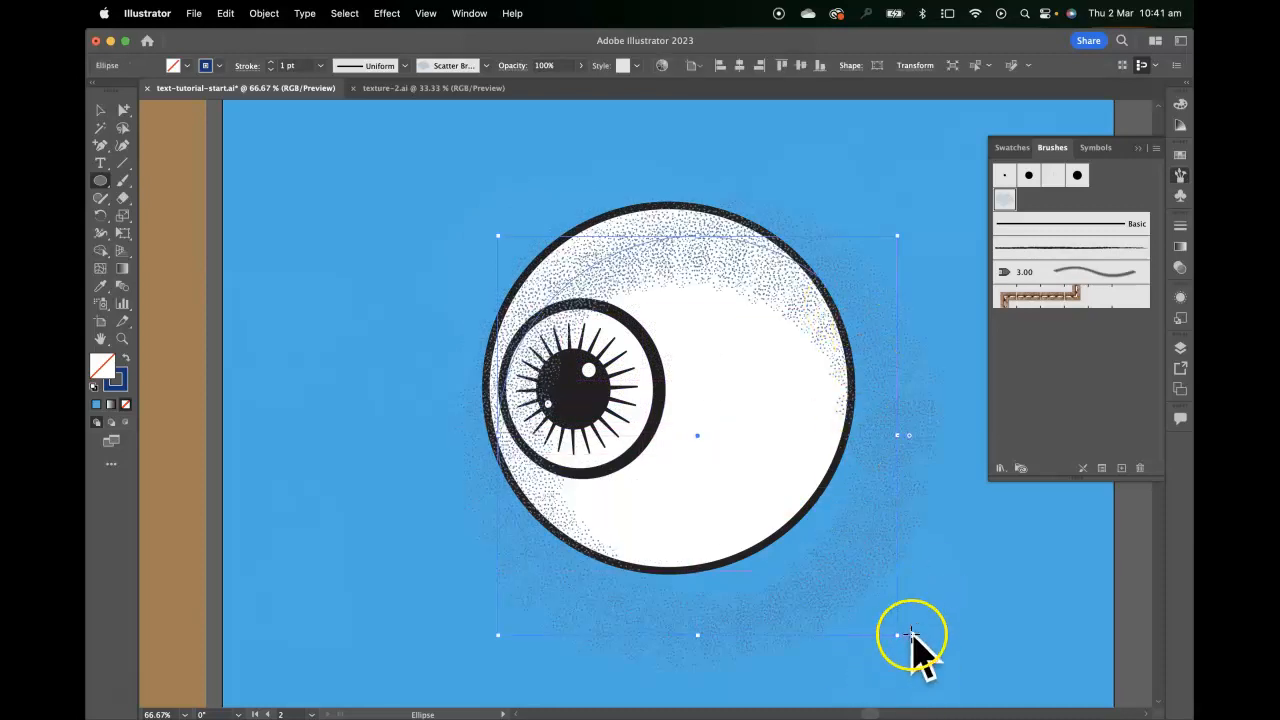
drag(897, 638, 854, 591)
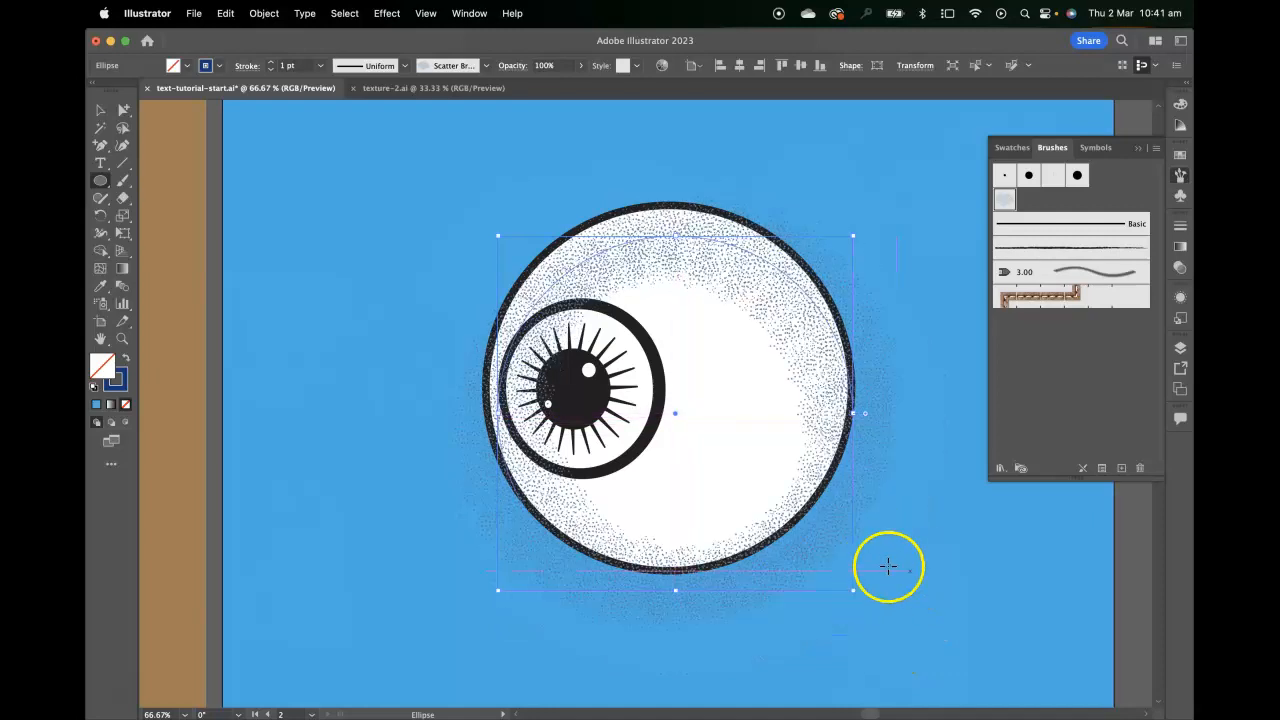
Send the stippled circle and the blue background behind the eyeball artwork
click(108, 112)
click(1000, 609)
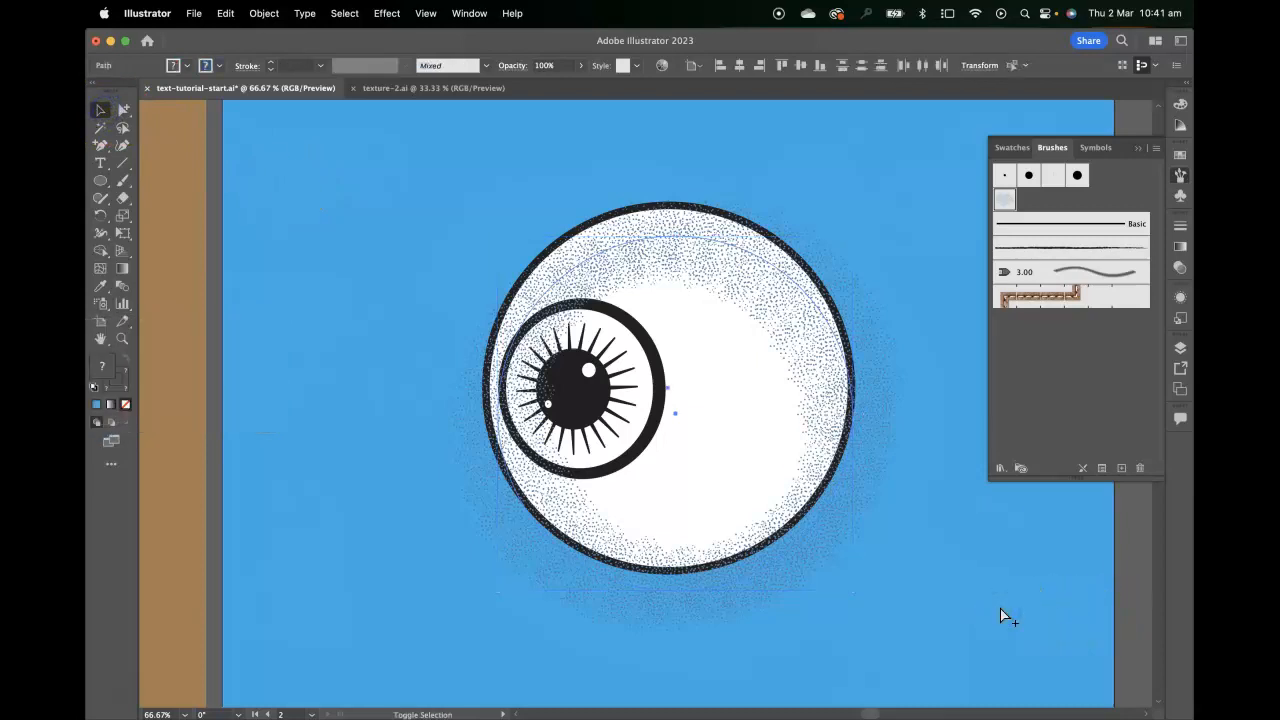
key(shift+super+[)
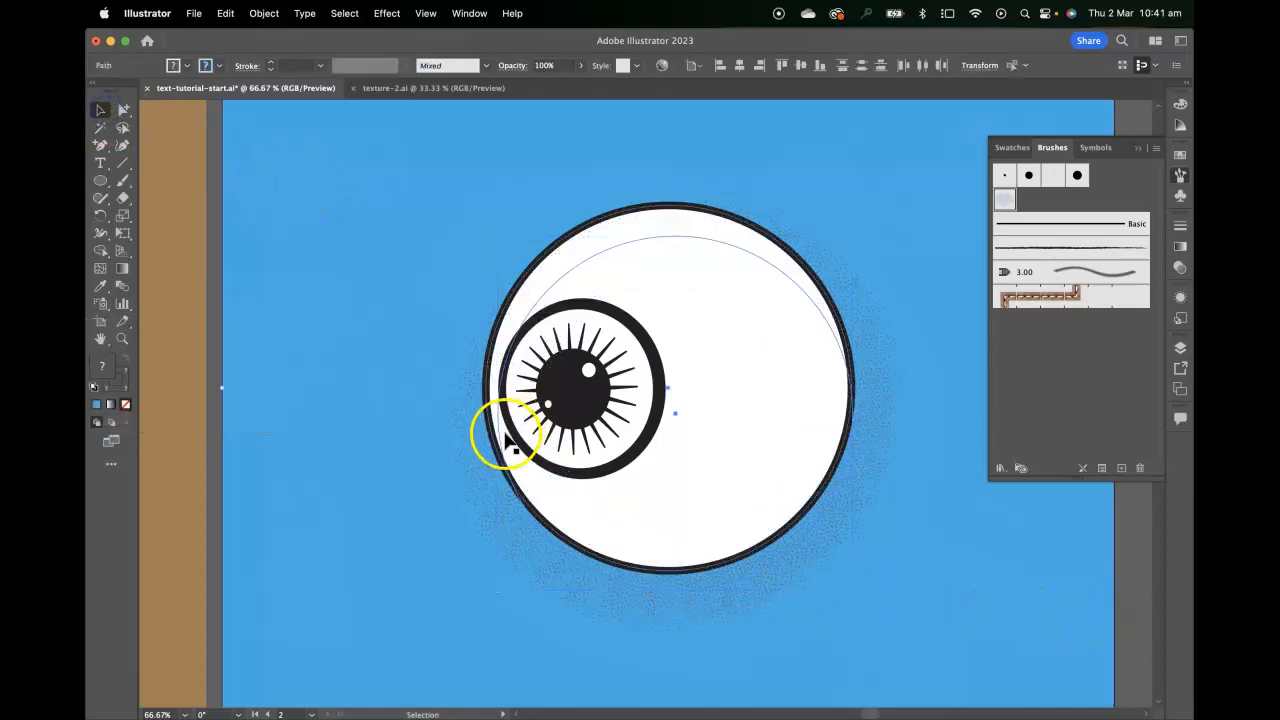
Shrink the stippled circle so its shading shows only along the eyeball's lower-right side
drag(856, 508, 879, 507)
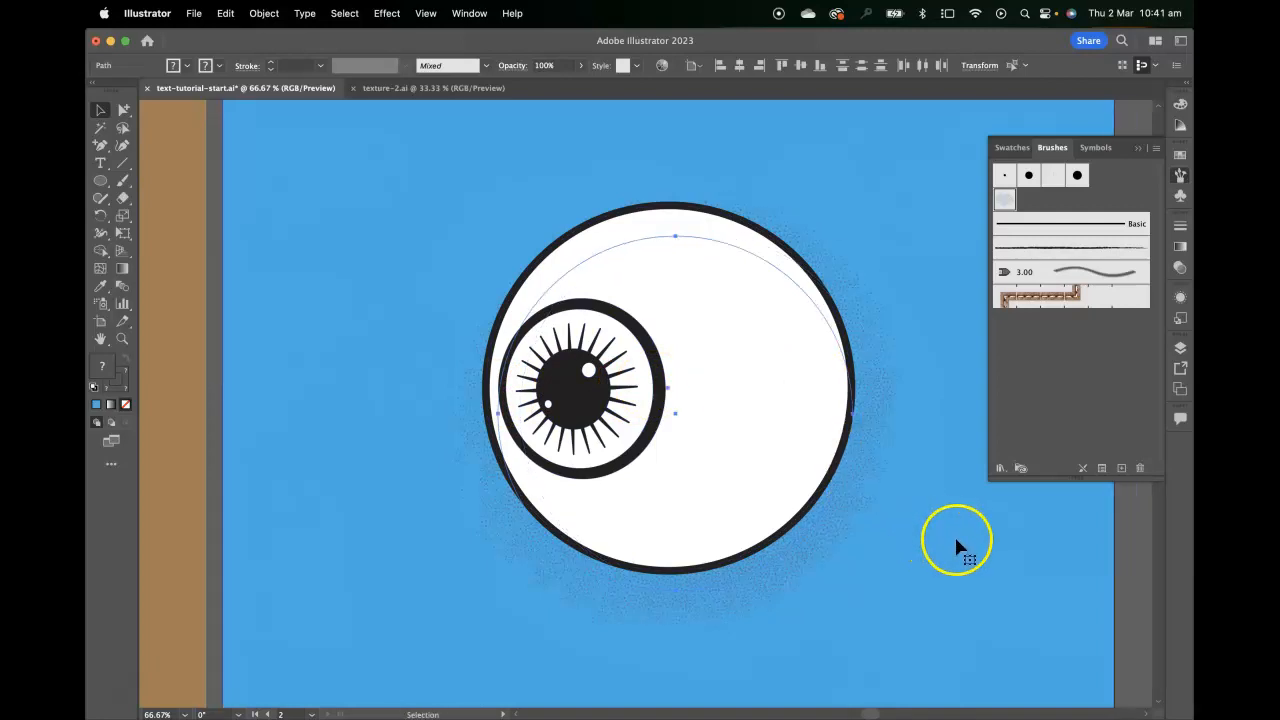
click(609, 429)
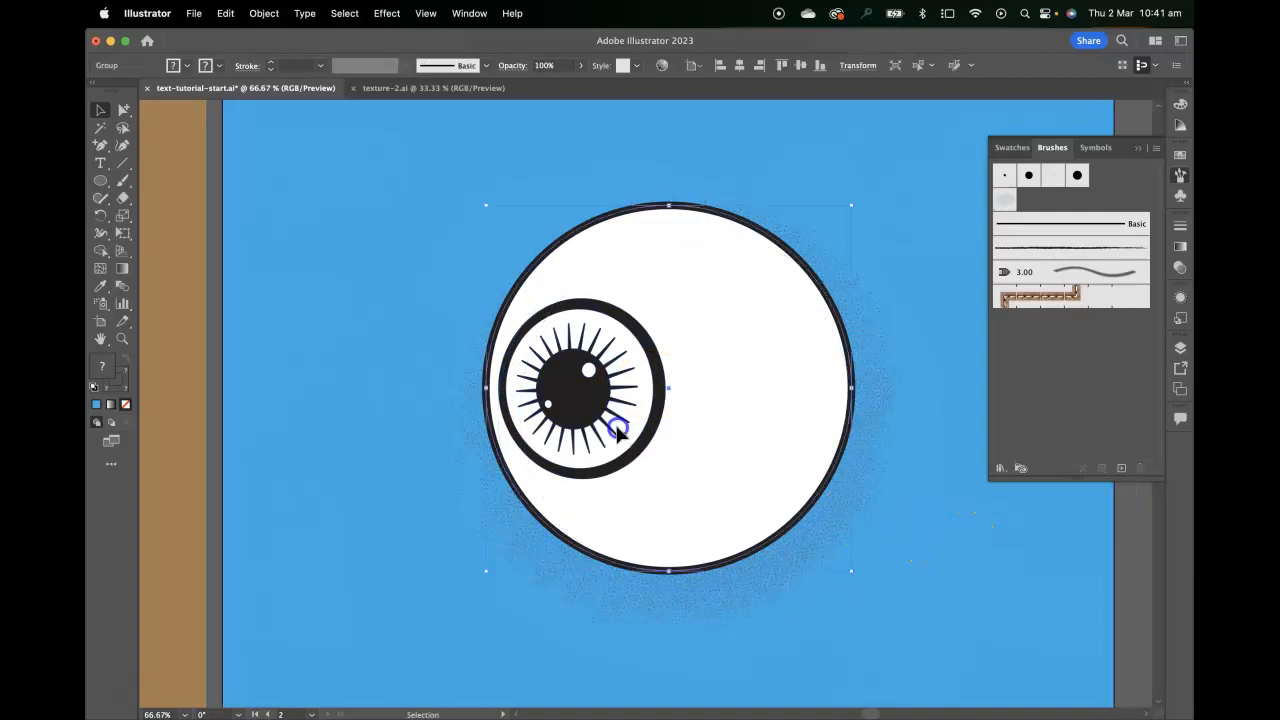
click(748, 596)
drag(497, 235, 572, 274)
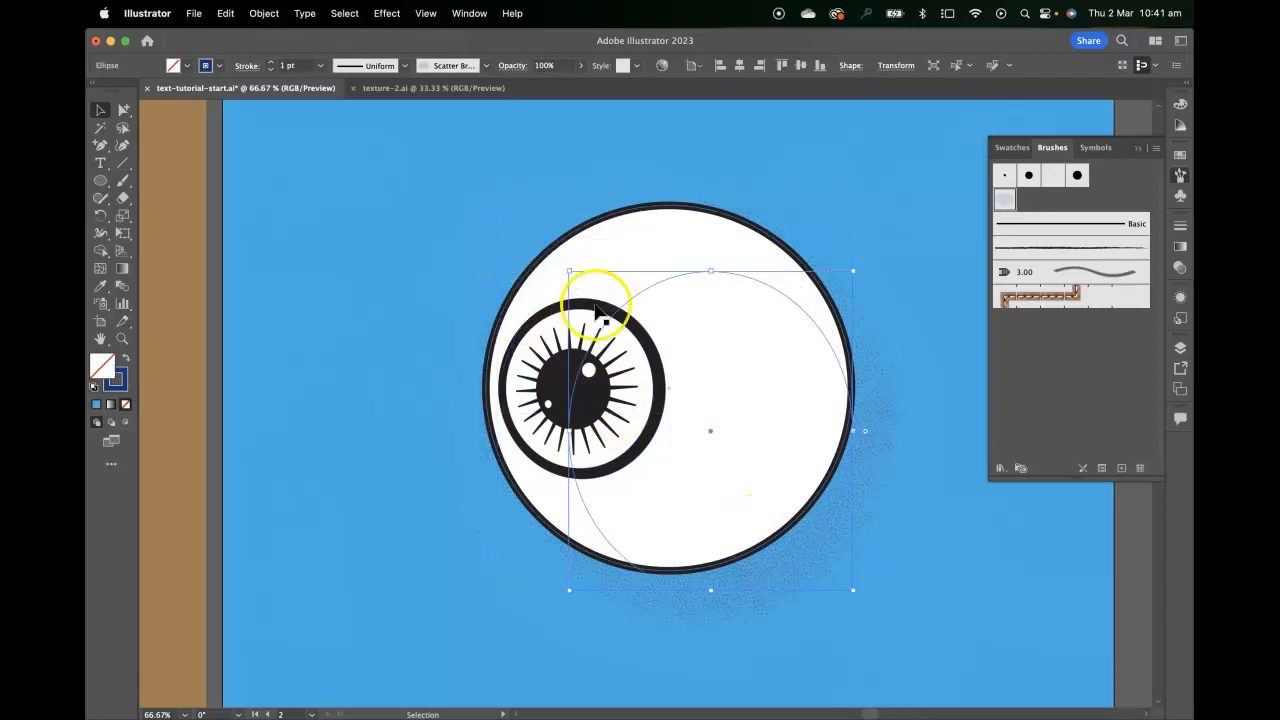
click(449, 151)
drag(880, 543, 749, 431)
key(super+1)
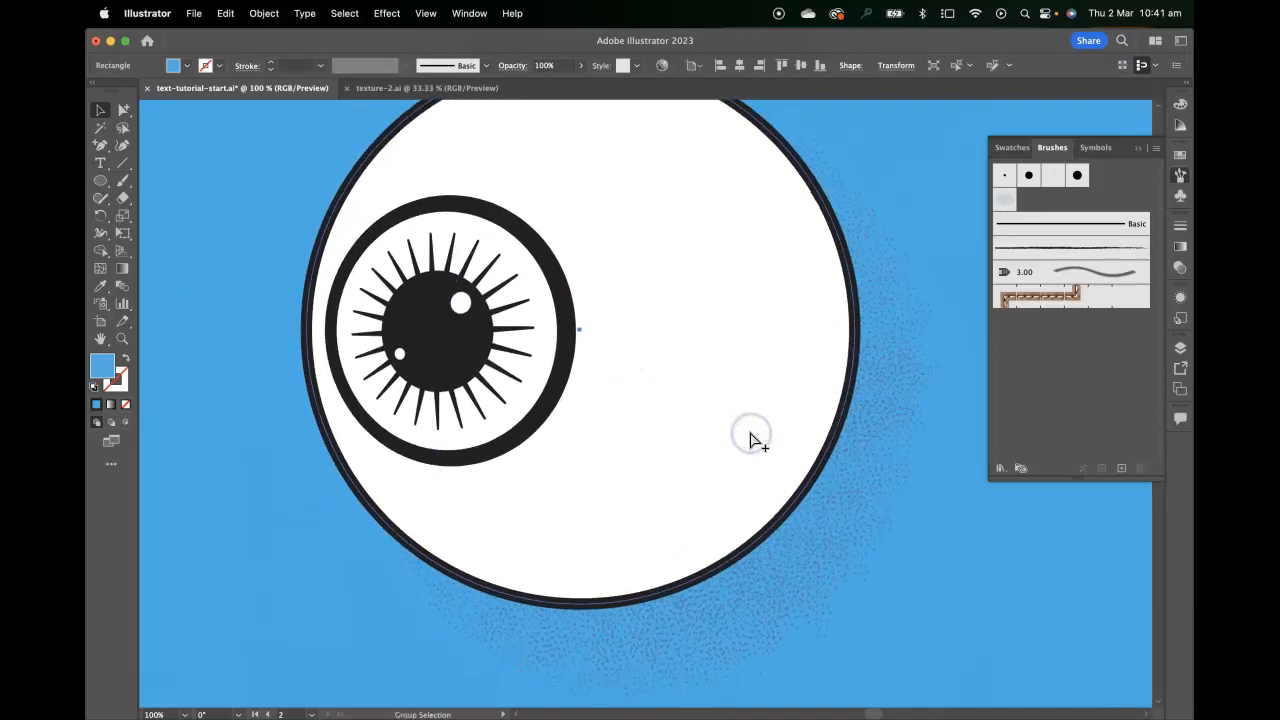
Delete the stippled circle behind the eyeball
key(super+0)
click(737, 533)
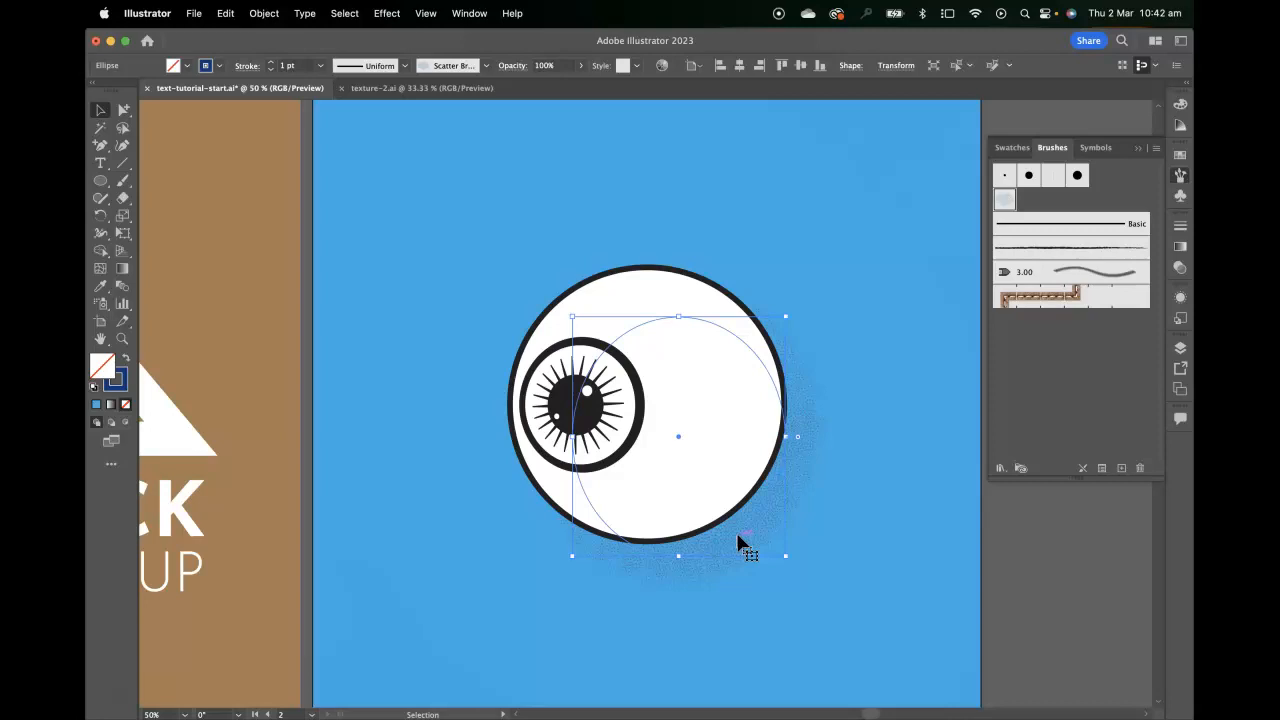
key(Delete)
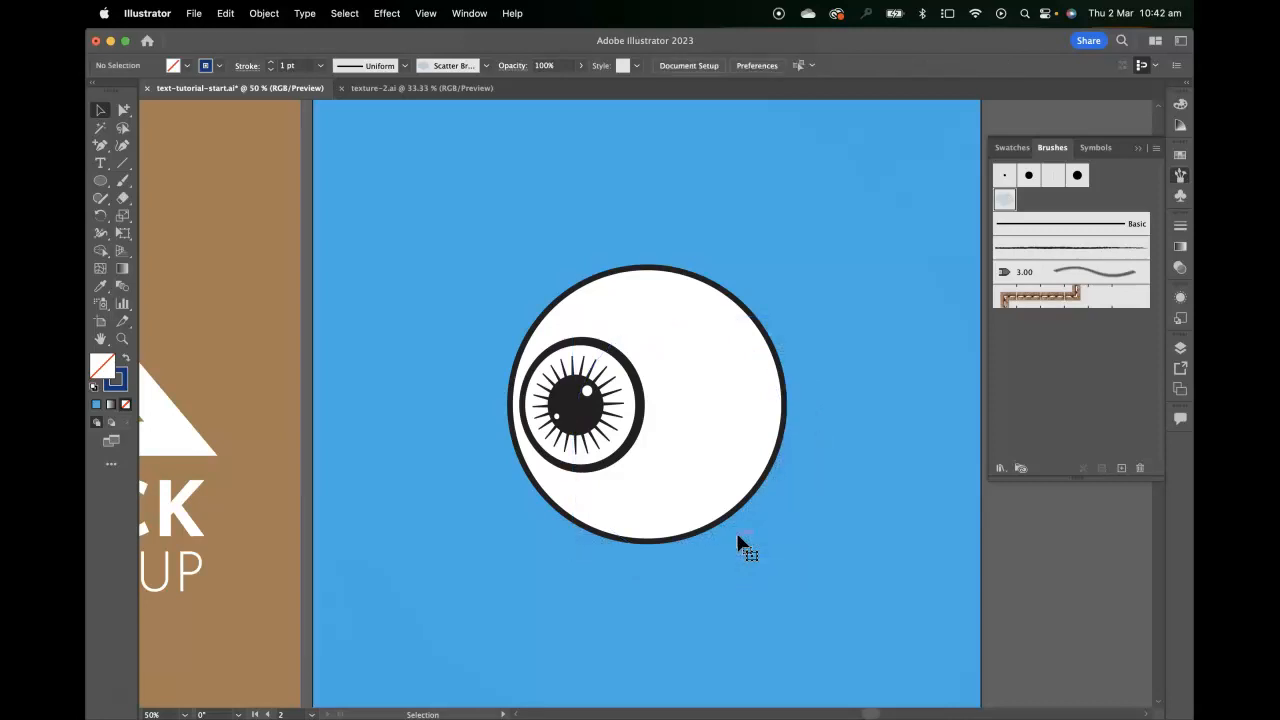
Move to the empty pasteboard beside the blue artboard and activate the Pen tool
key(super+equal)
drag(900, 514, 263, 506)
drag(525, 390, 397, 489)
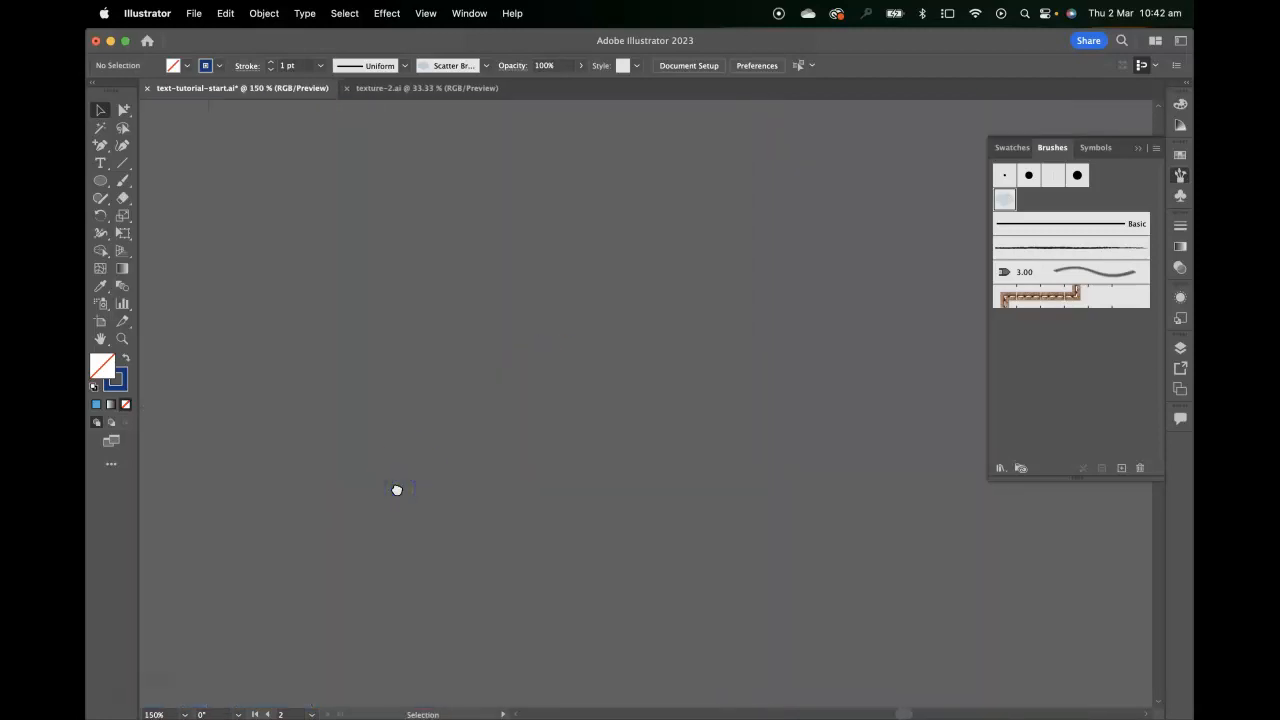
key(super+minus)
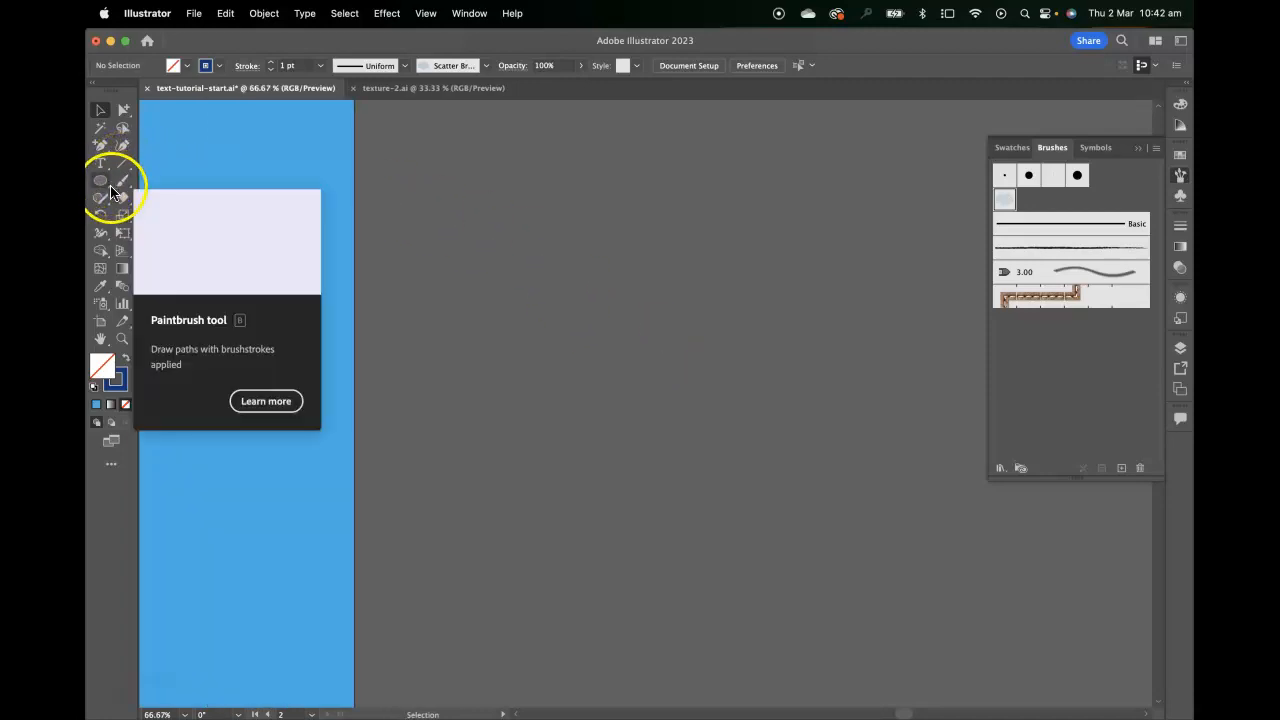
click(101, 147)
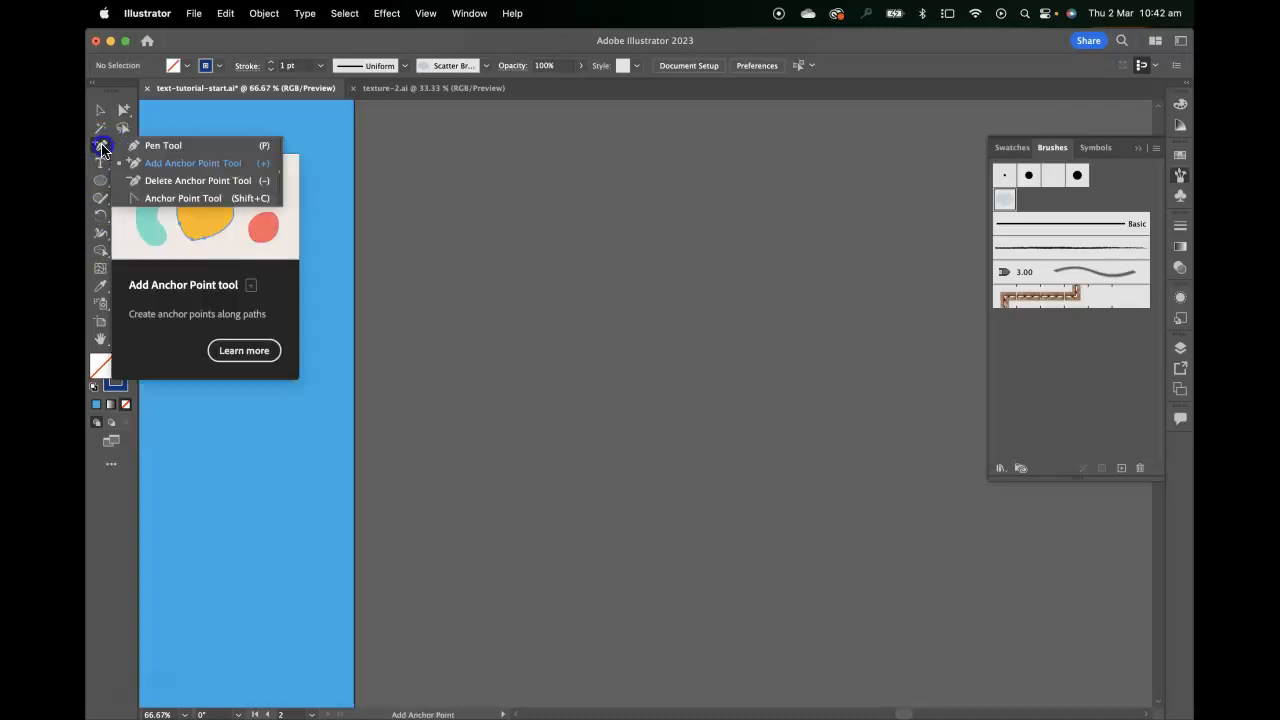
click(155, 146)
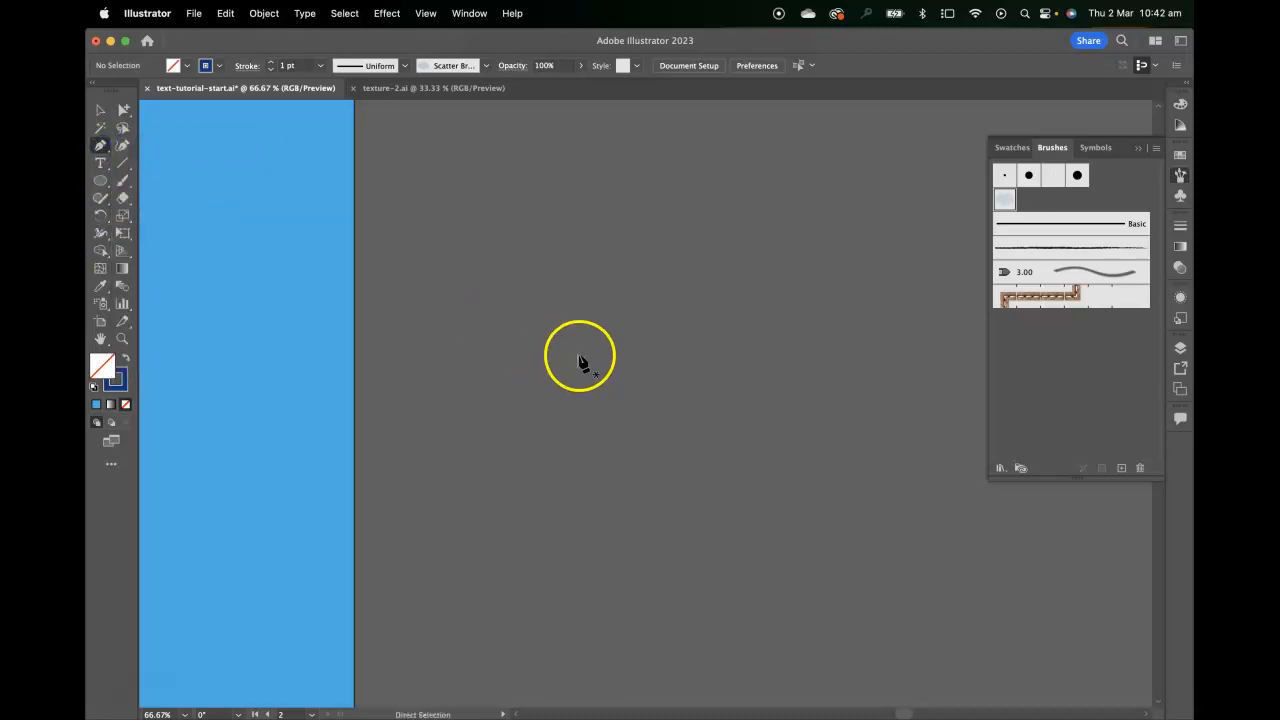
key(super+equal)
mouse_move(552, 340)
mouse_down()
mouse_move(537, 367)
mouse_move(312, 350)
mouse_move(1029, 263)
mouse_move(602, 386)
mouse_up()
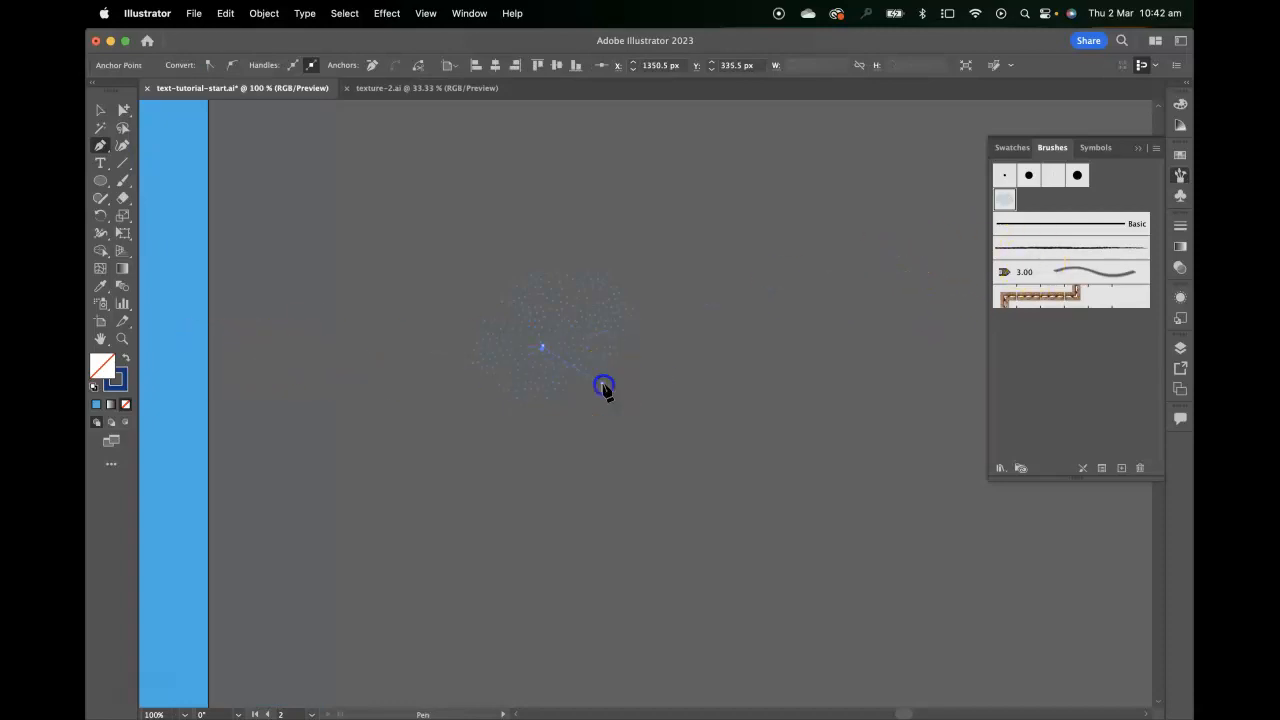
super+click(596, 381)
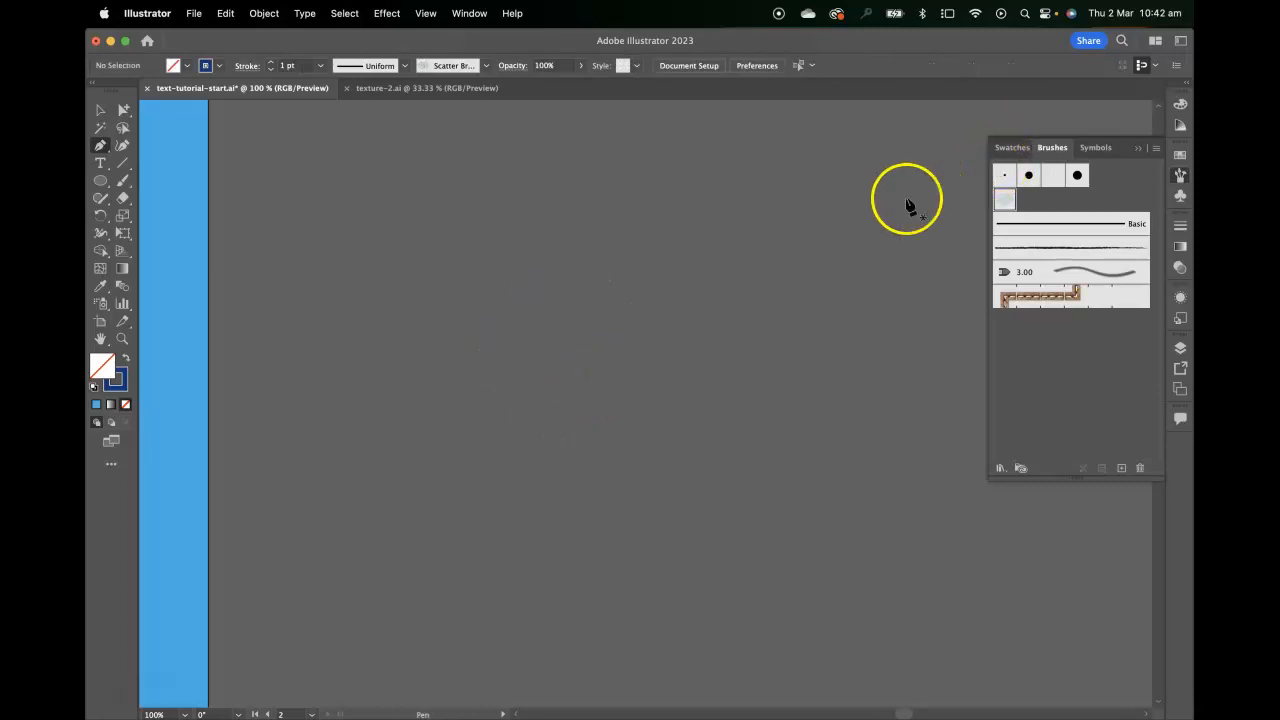
Draw a small irregular closed shape on the pasteboard using the 3 pt. Round brush, then swap its fill and stroke for a solid dark blue fill
click(1004, 176)
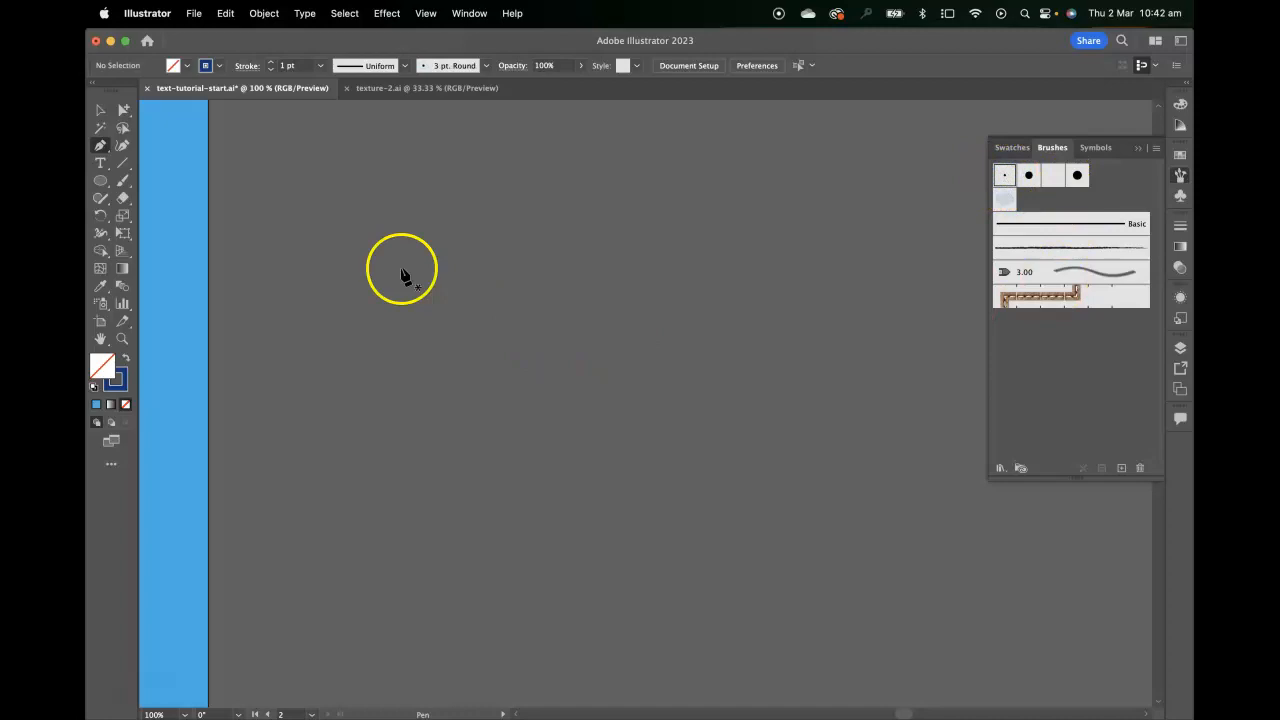
drag(462, 263, 474, 274)
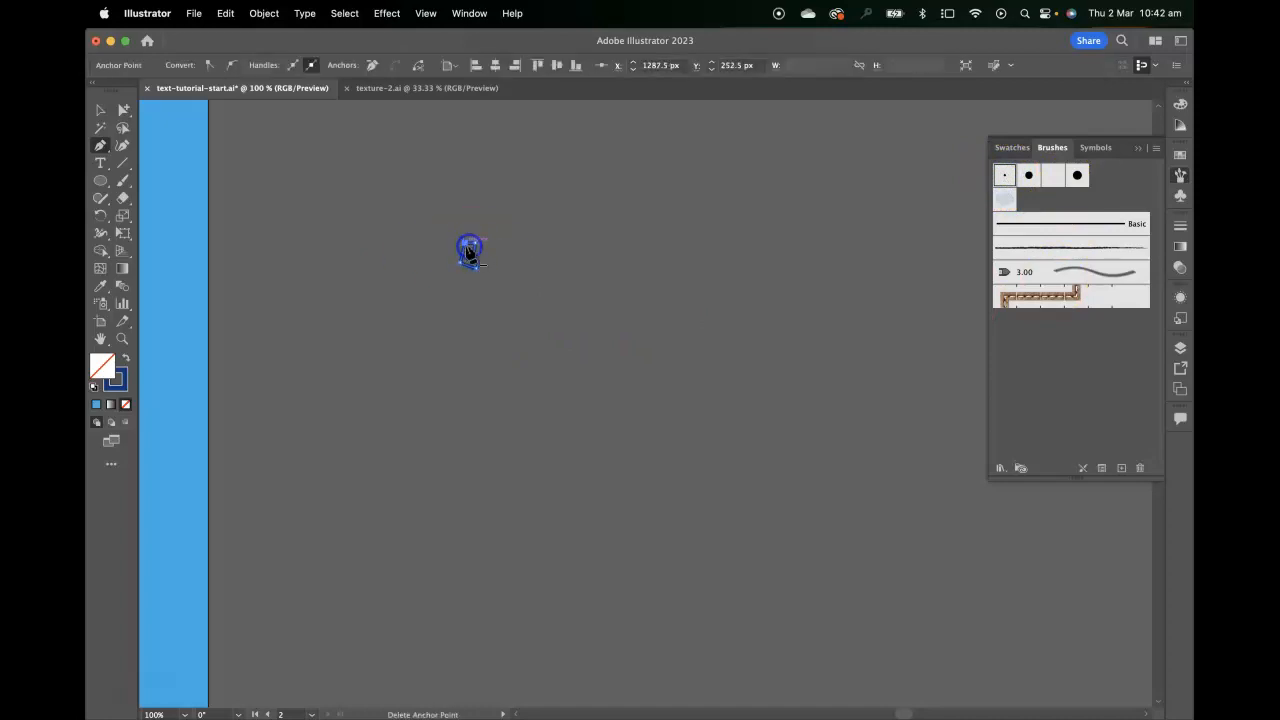
click(100, 110)
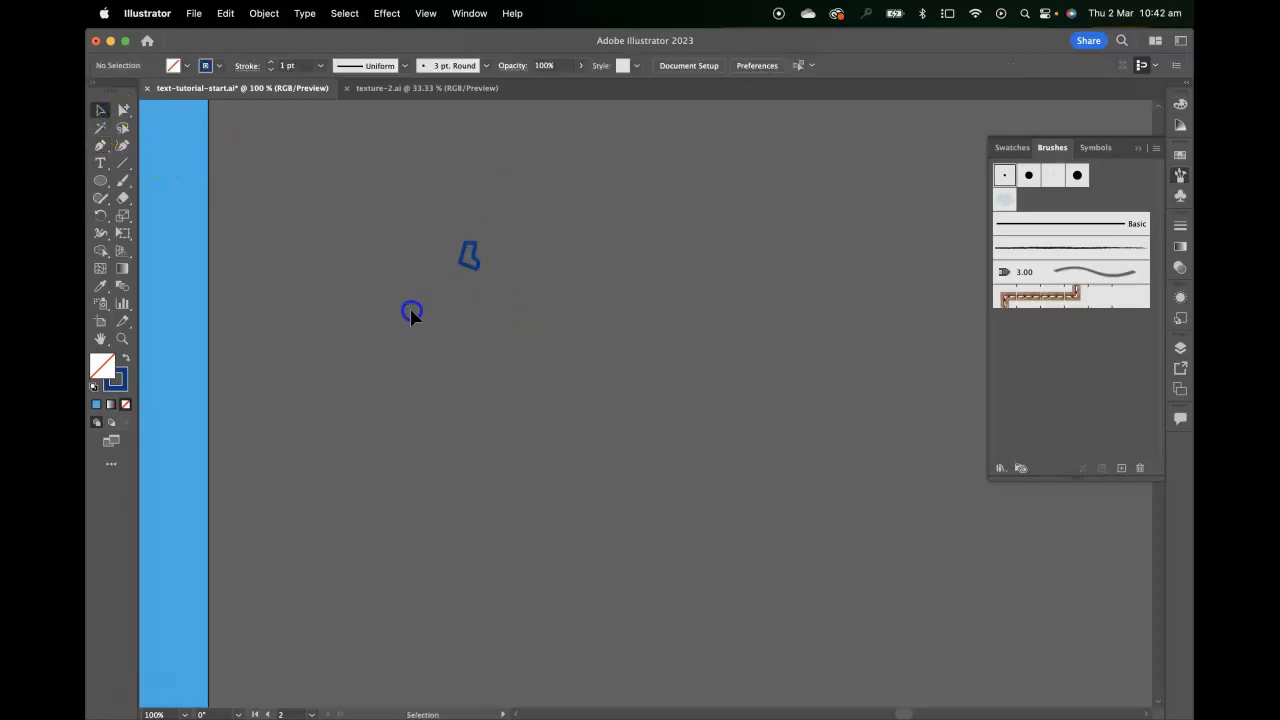
click(125, 358)
click(545, 280)
click(255, 208)
Draw many more small irregular dark blue shapes with the Pen tool, building up a loose round cluster
click(100, 146)
drag(496, 266, 502, 278)
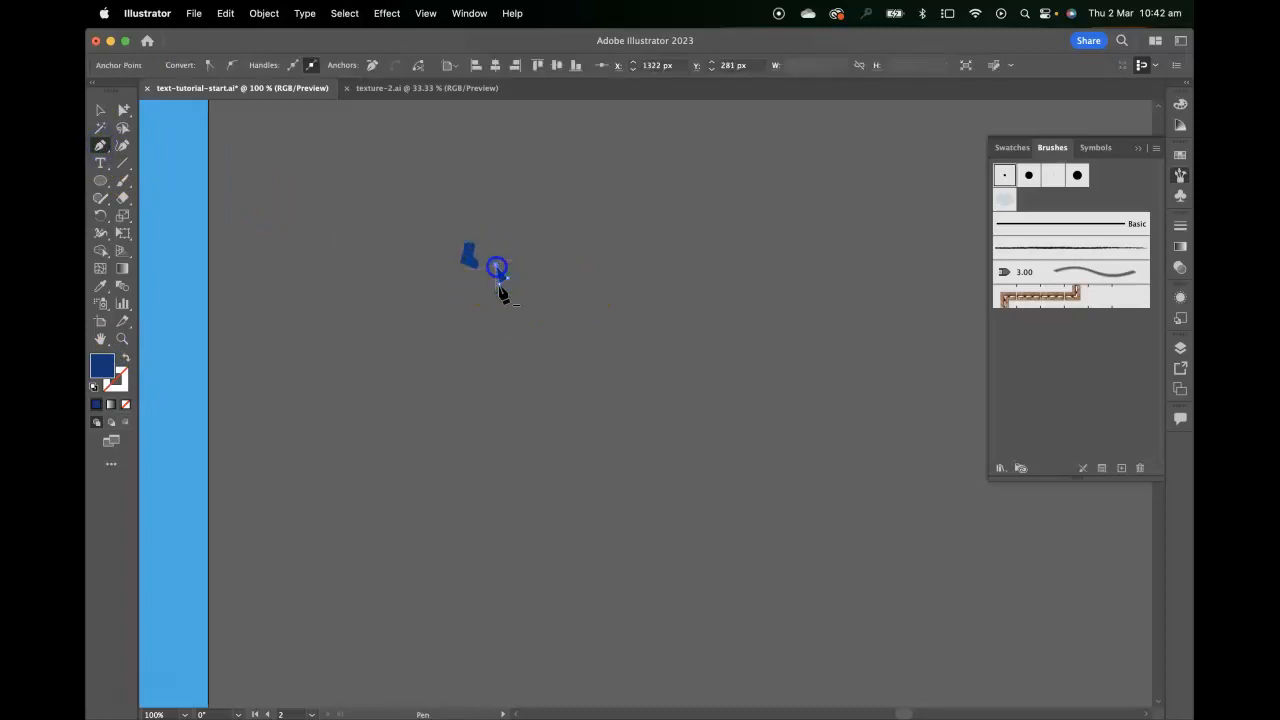
click(465, 302)
click(453, 306)
click(451, 315)
click(460, 317)
click(485, 322)
click(487, 314)
click(471, 311)
click(466, 303)
click(531, 293)
click(516, 300)
drag(516, 302, 521, 309)
click(538, 305)
click(485, 293)
click(483, 301)
click(445, 276)
click(445, 285)
click(446, 276)
click(502, 239)
click(495, 247)
click(514, 251)
click(520, 243)
click(530, 271)
click(520, 262)
click(506, 315)
click(502, 324)
click(514, 324)
click(508, 317)
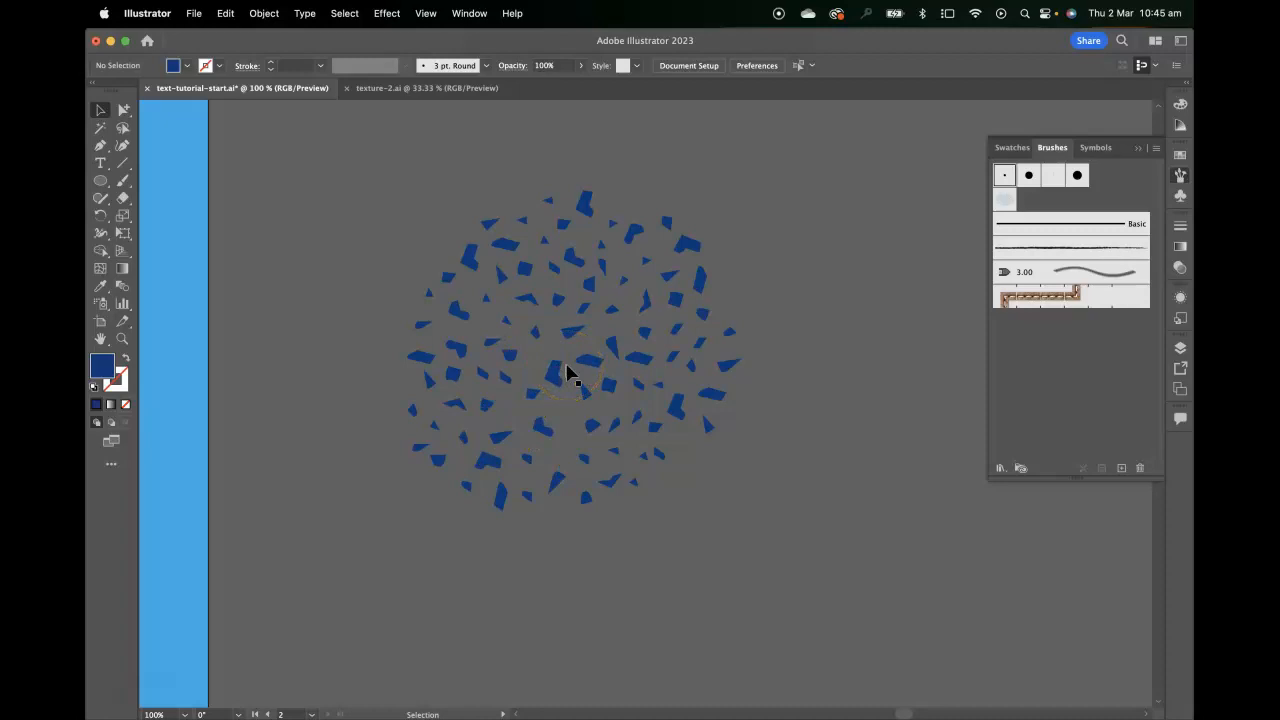
Duplicate several of the small shapes into gaps around the cluster's edge to round out its outline
drag(582, 400, 684, 448)
drag(511, 324, 440, 256)
drag(580, 298, 427, 280)
drag(663, 314, 406, 310)
drag(729, 314, 729, 299)
drag(620, 451, 570, 455)
click(744, 472)
Select the whole cluster of shapes and scale it down proportionally to about half its size
drag(803, 189, 297, 577)
key(super+minus)
key(super+minus)
key(super+minus)
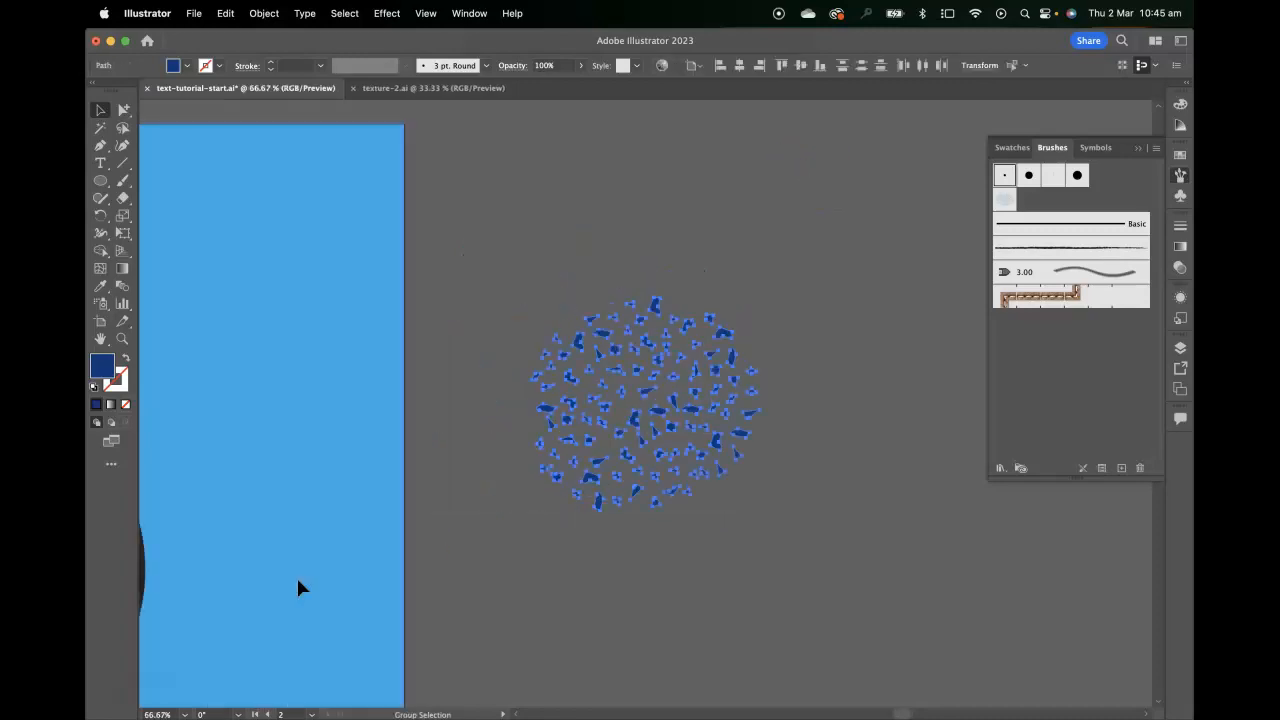
key(super+plus)
key(super+plus)
key(super+plus)
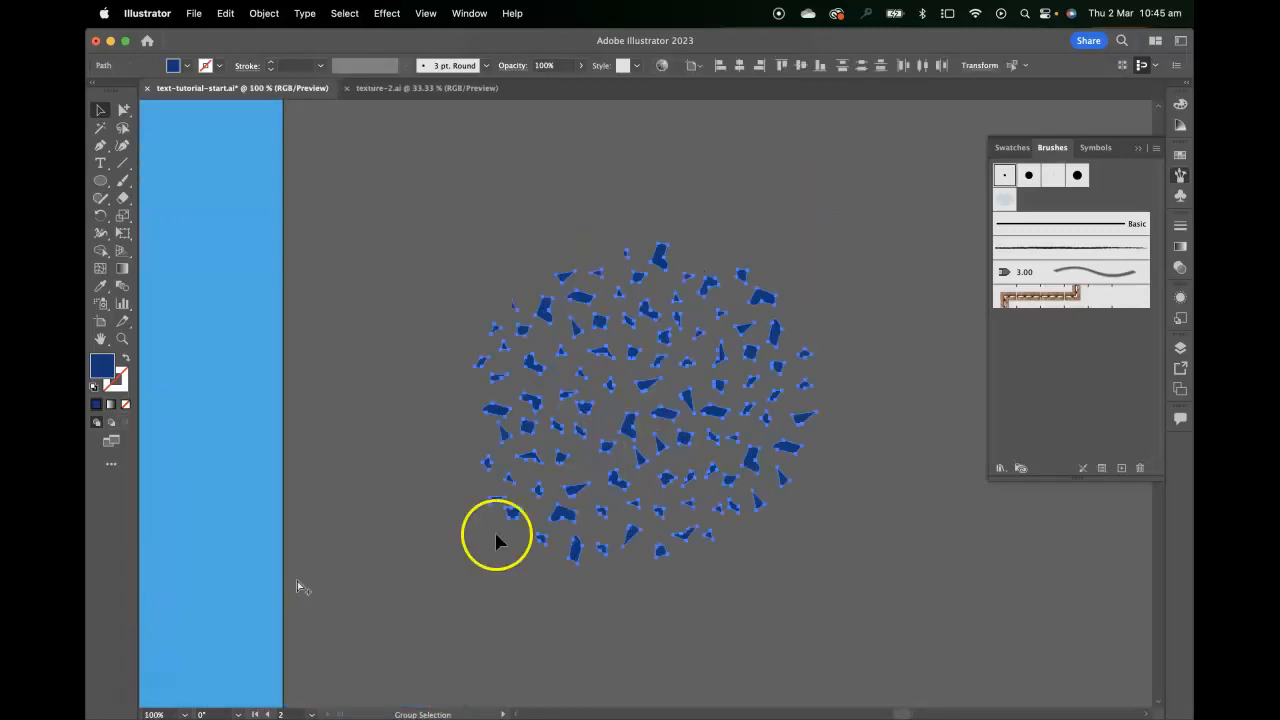
drag(816, 563, 731, 483)
click(818, 467)
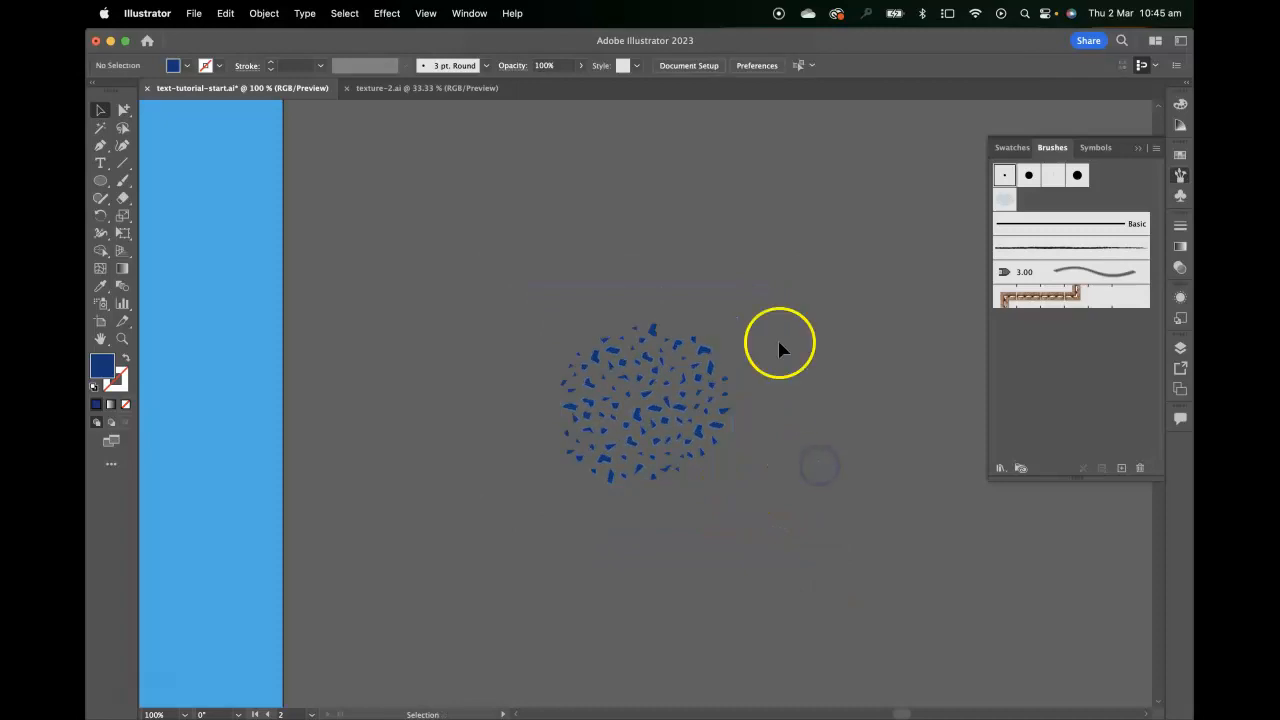
Create a new Scatter Brush from the complete cluster of shapes
key(super+a)
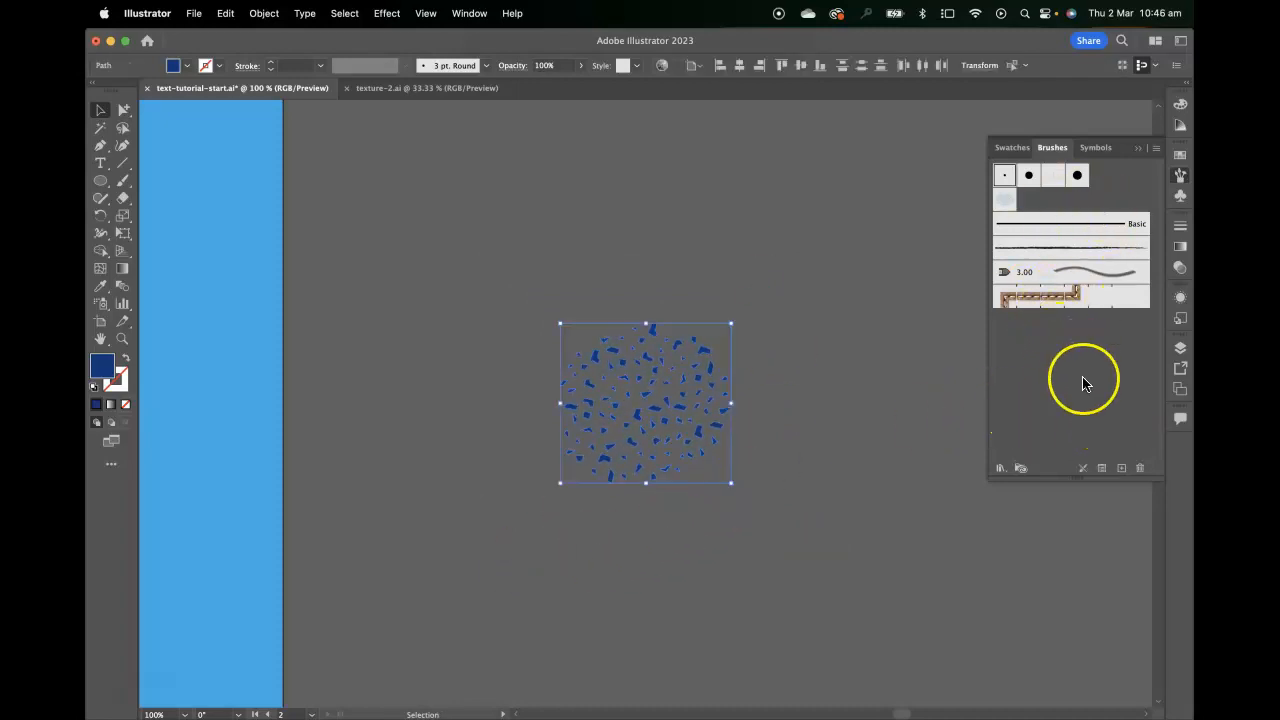
click(1122, 468)
mouse_move(623, 329)
mouse_down()
mouse_move(857, 177)
mouse_move(862, 146)
mouse_up()
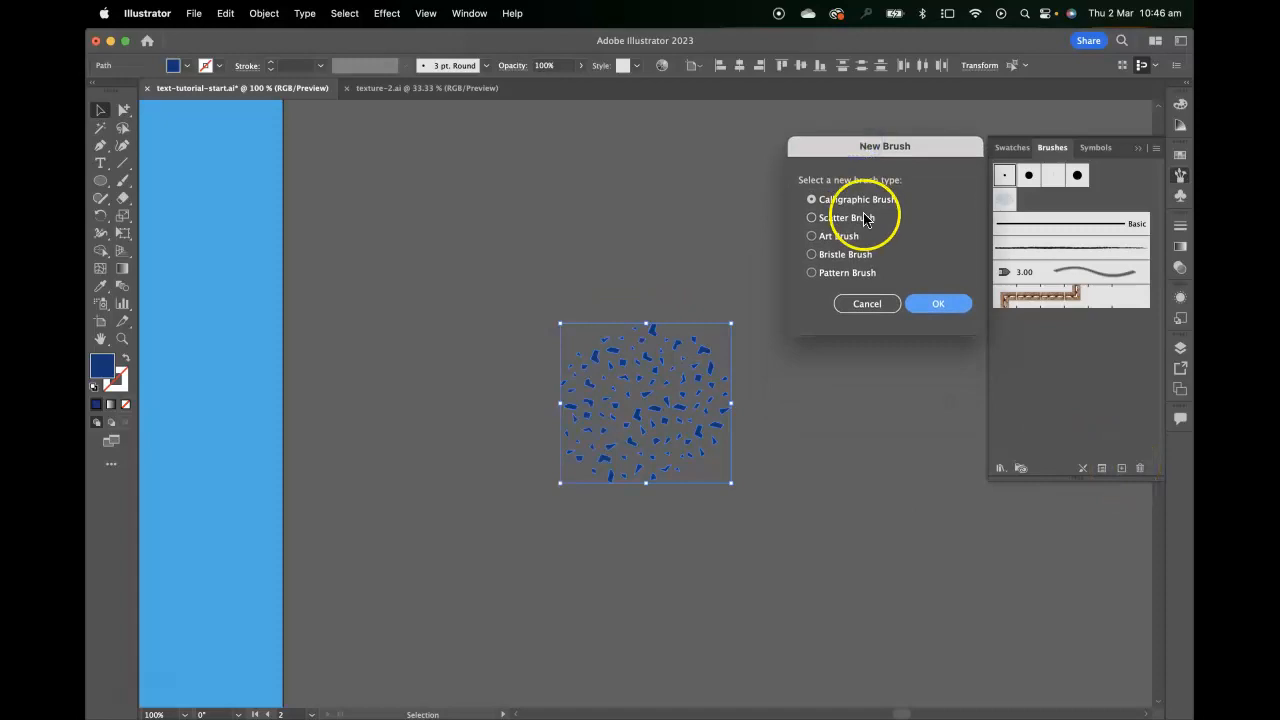
click(818, 221)
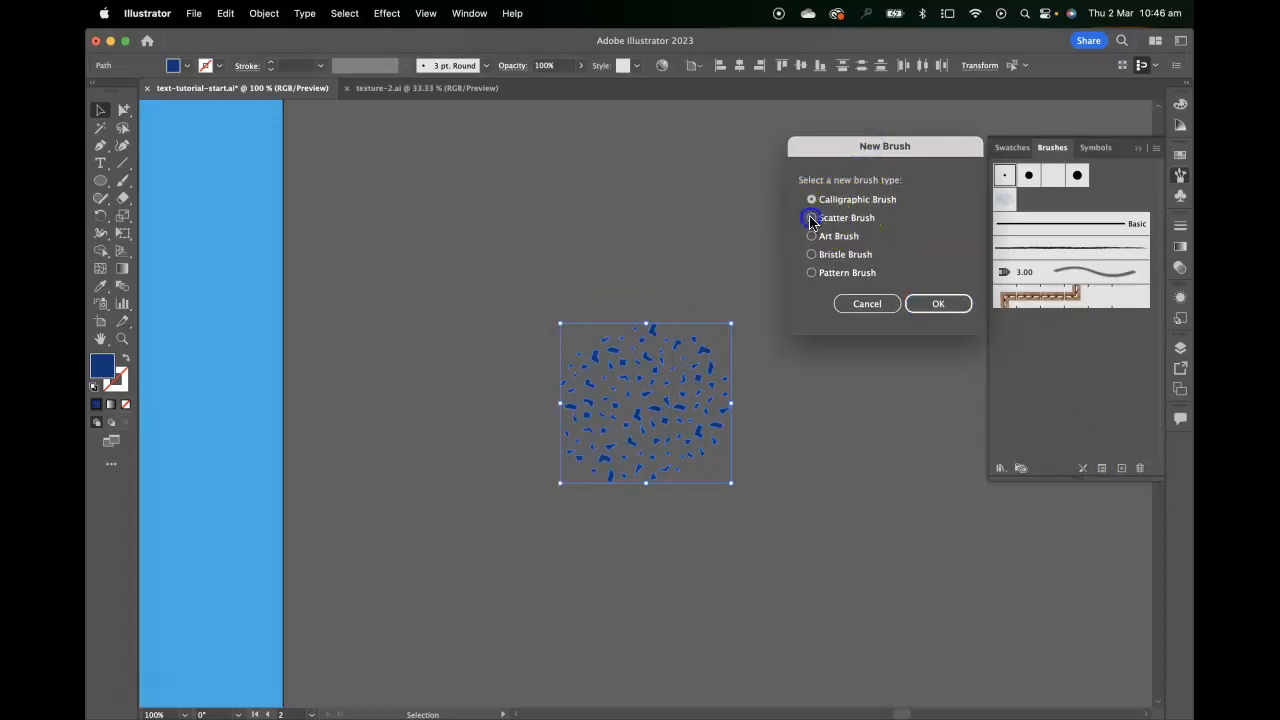
click(940, 302)
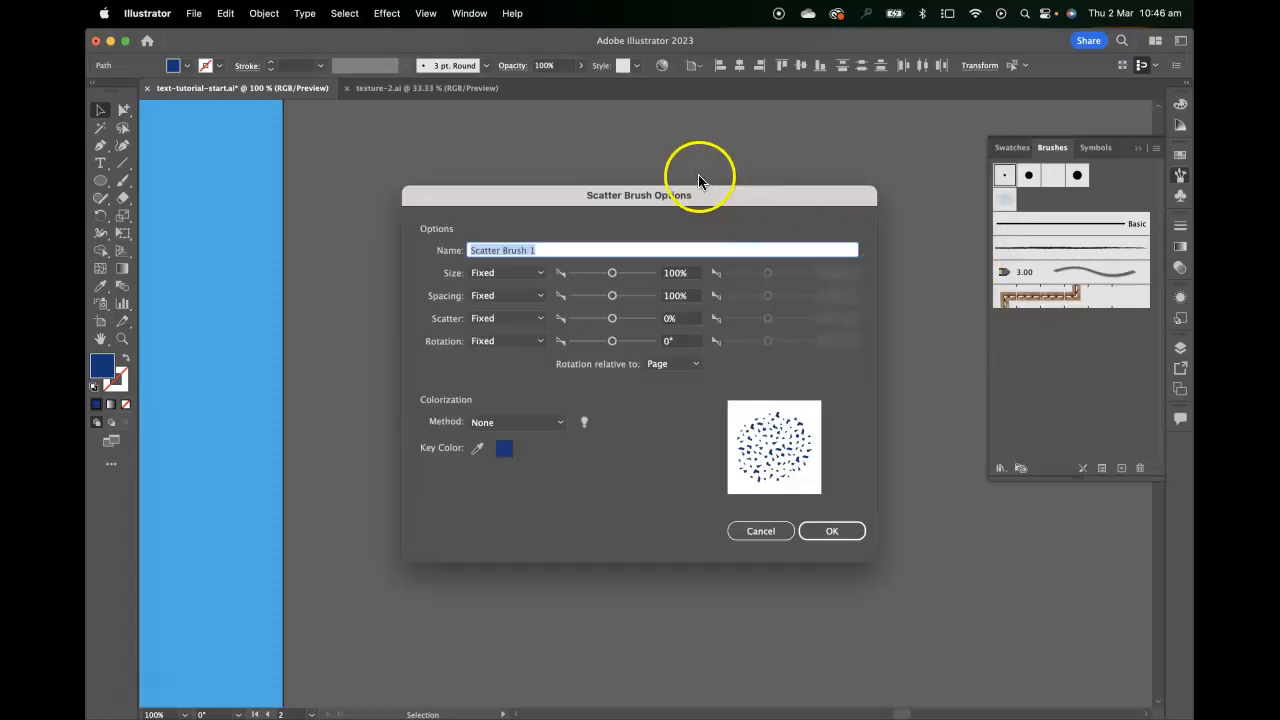
Set the new scatter brush's Size variation to Random with a first value of 90%
mouse_move(657, 194)
mouse_down()
mouse_move(928, 172)
mouse_move(958, 200)
mouse_up()
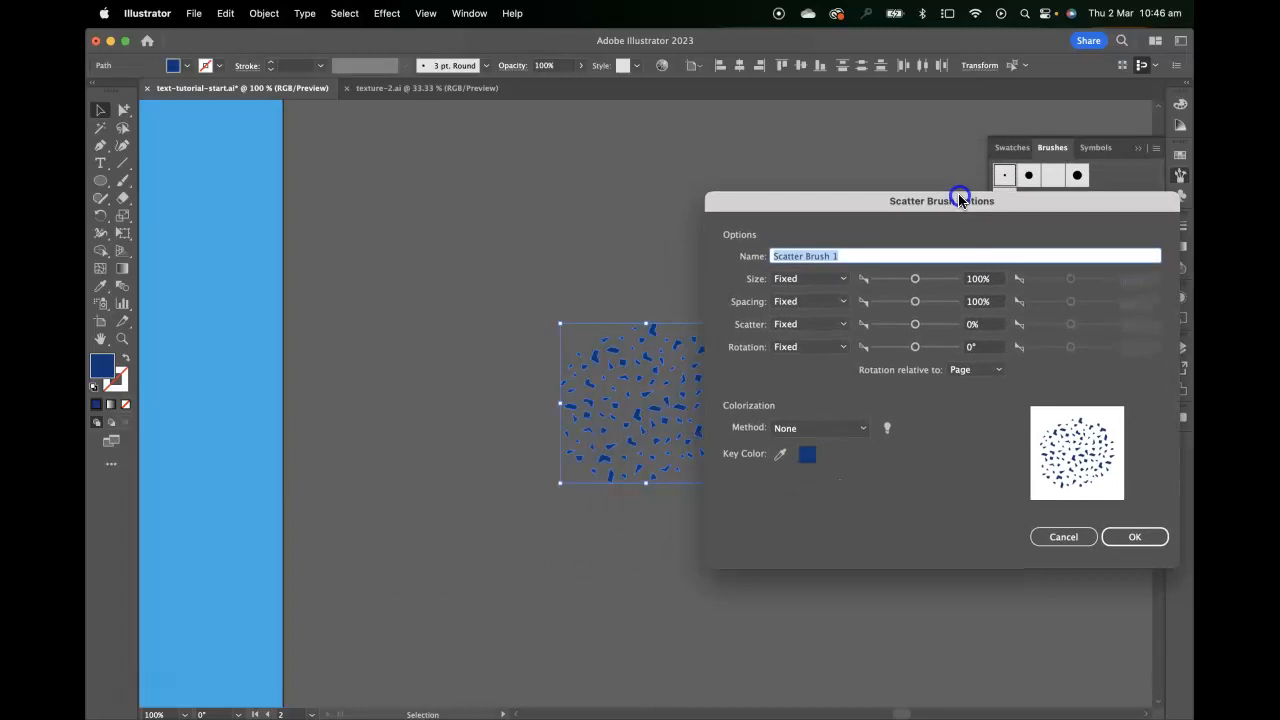
mouse_move(958, 200)
mouse_down()
mouse_move(923, 211)
mouse_move(949, 205)
mouse_up()
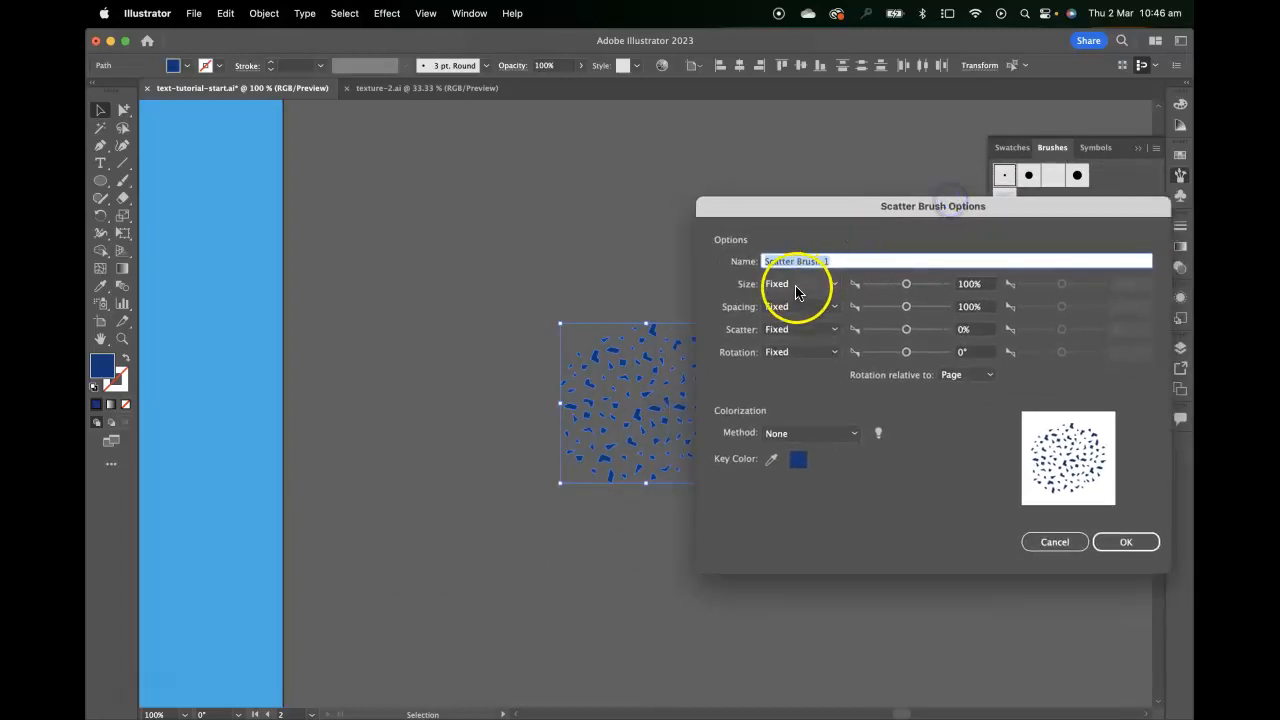
click(801, 286)
click(803, 318)
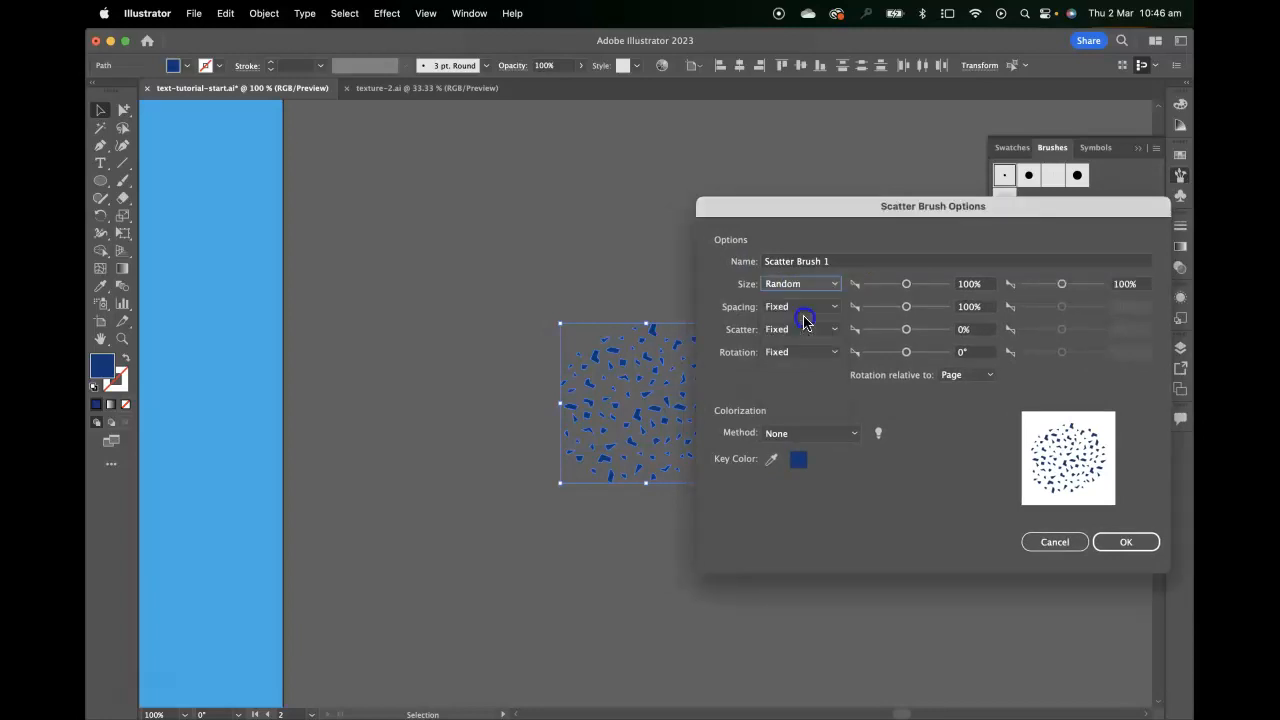
click(960, 286)
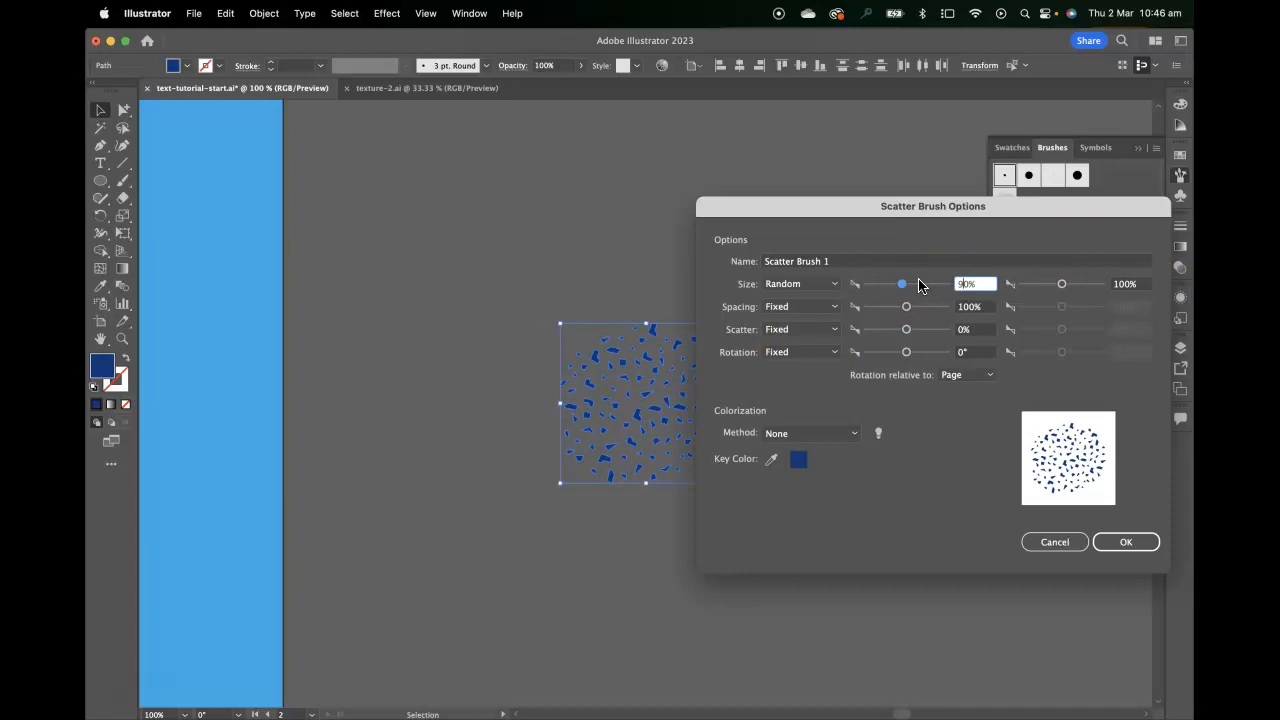
Set the scatter brush's rotation to -30° and its colorization method to Tints
drag(906, 352, 901, 352)
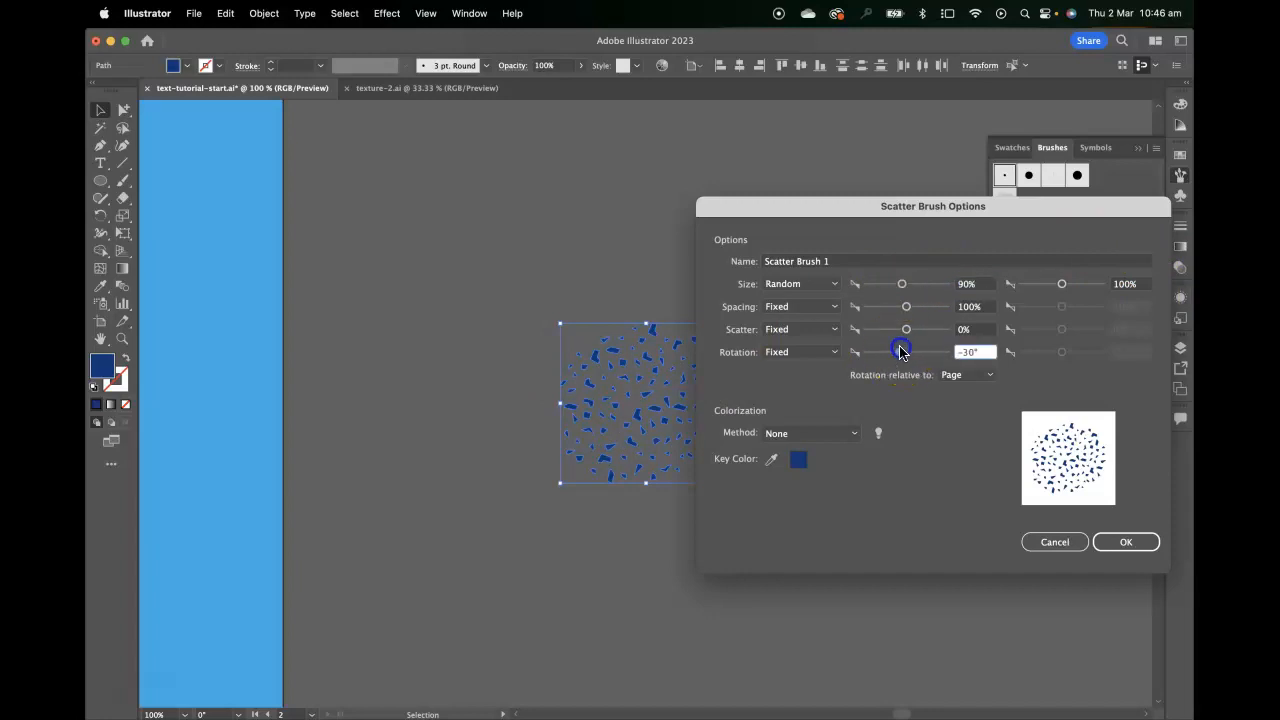
drag(900, 352, 900, 352)
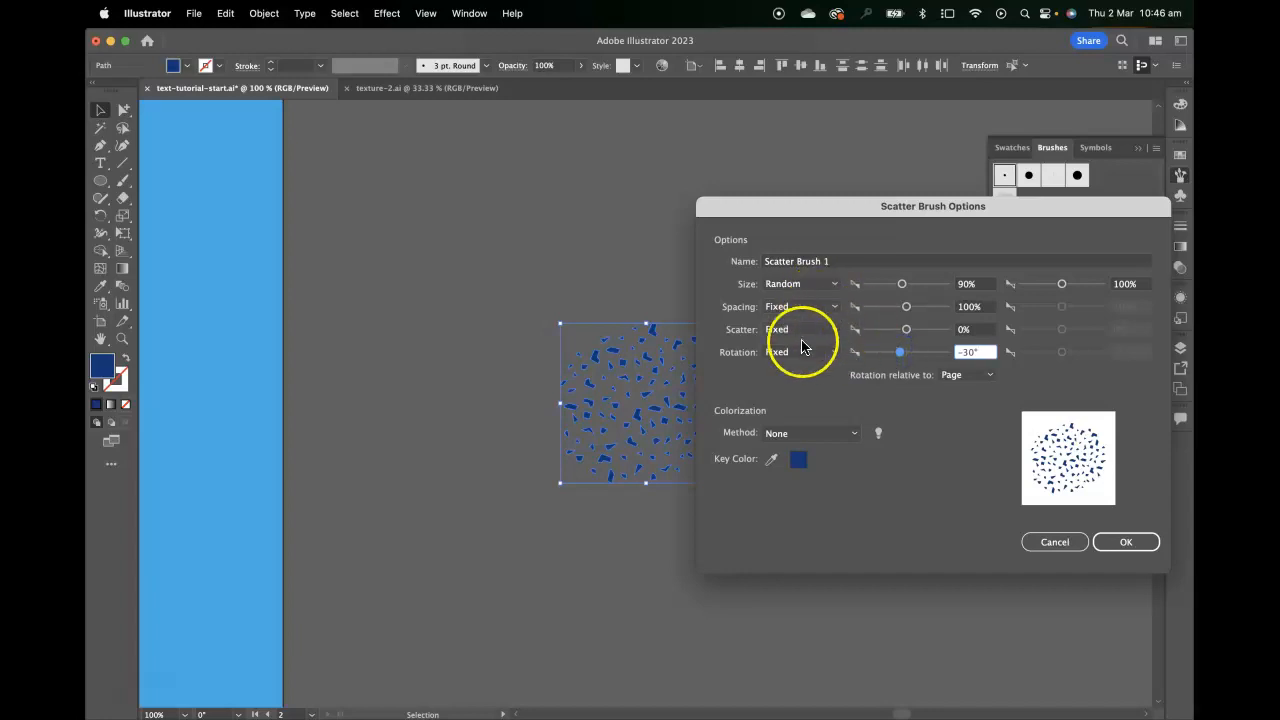
click(828, 432)
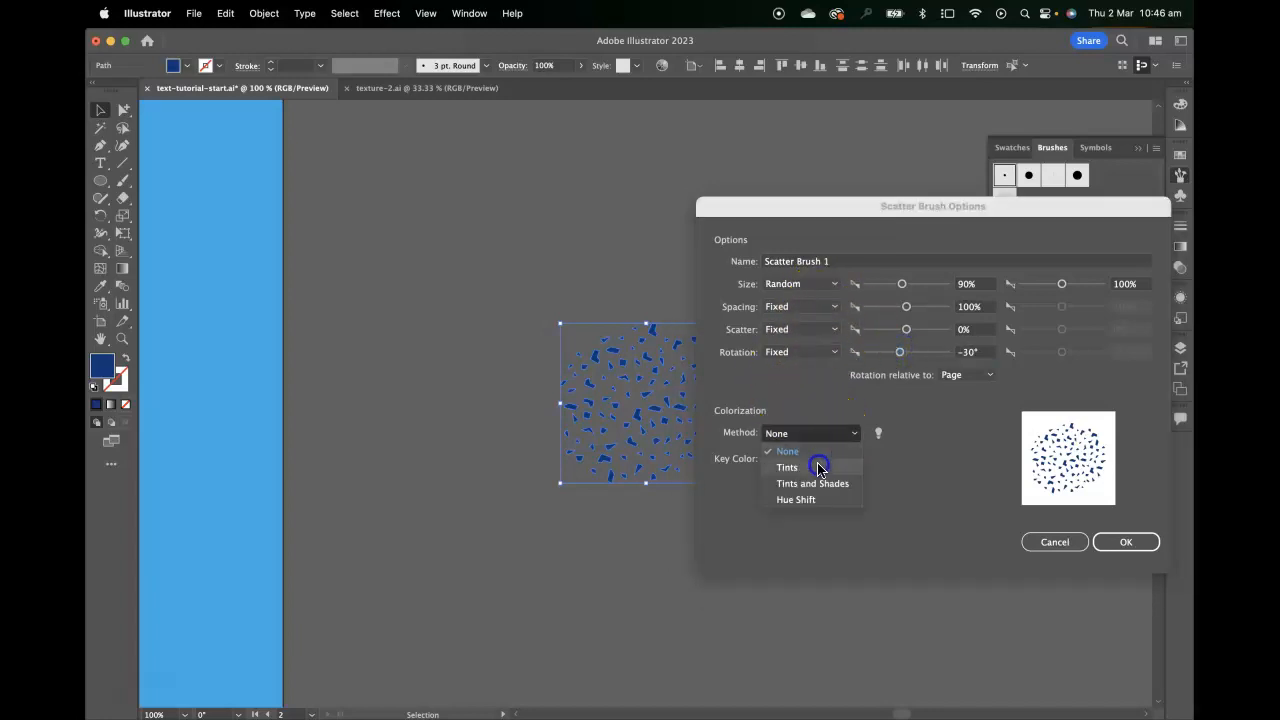
click(818, 468)
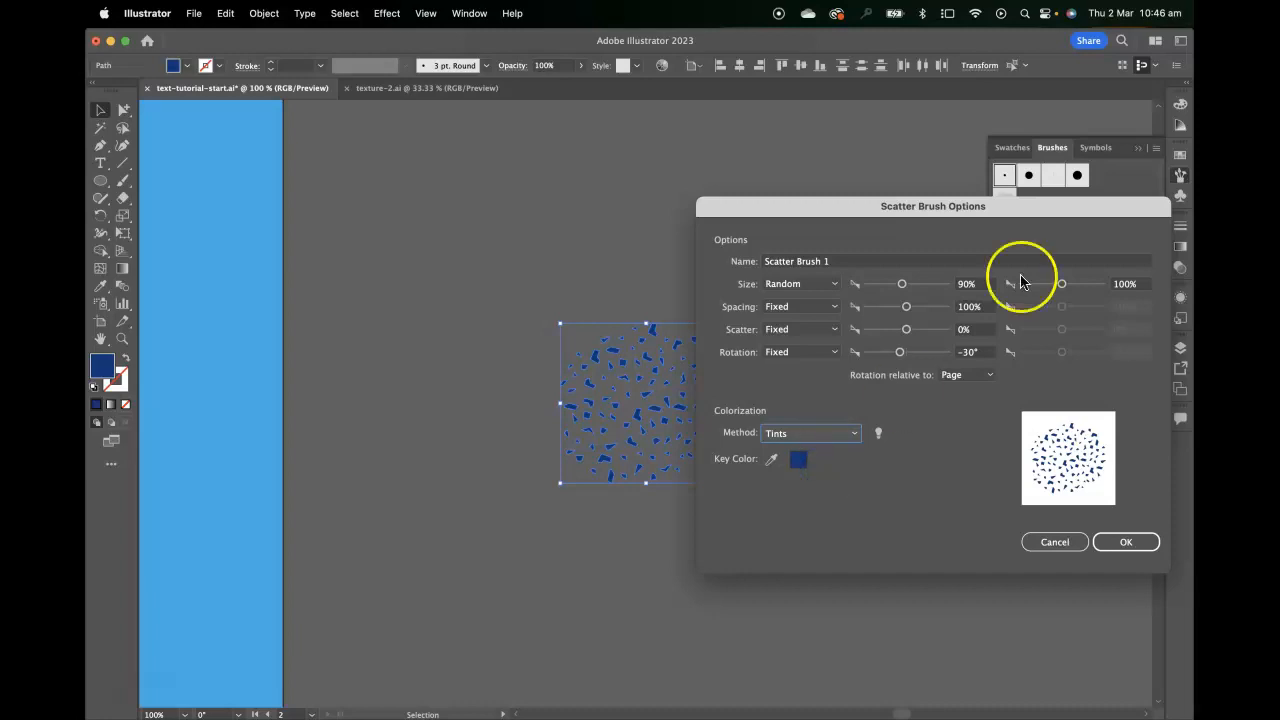
Set the scatter brush's Spacing to Random with a first value of 96% and create the brush
mouse_move(963, 212)
mouse_down()
mouse_move(1004, 180)
mouse_move(986, 137)
mouse_move(968, 132)
mouse_up()
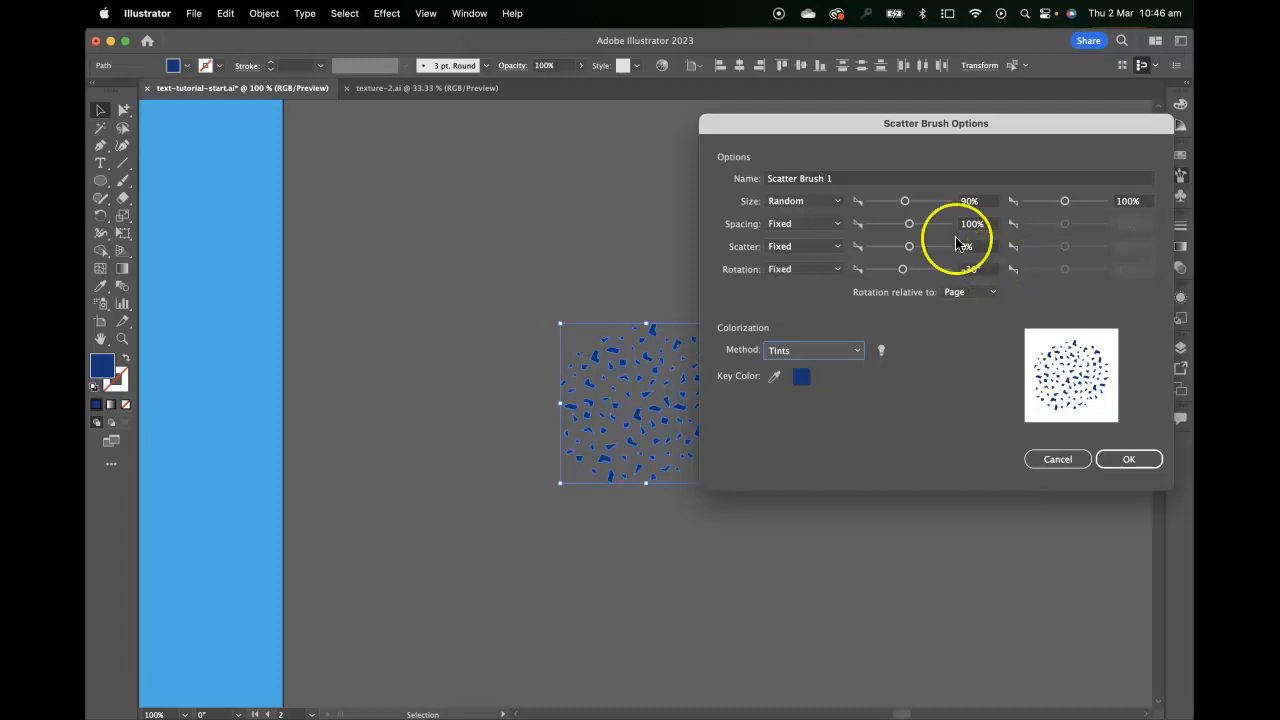
click(808, 223)
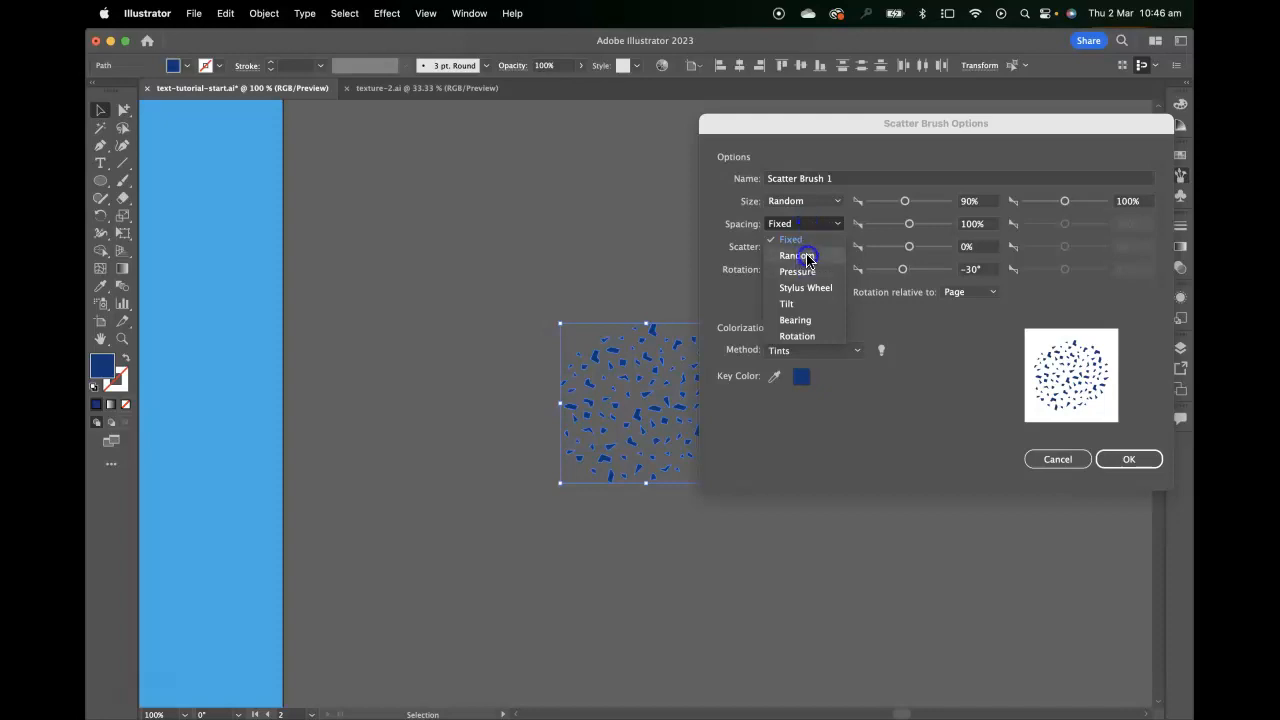
click(807, 256)
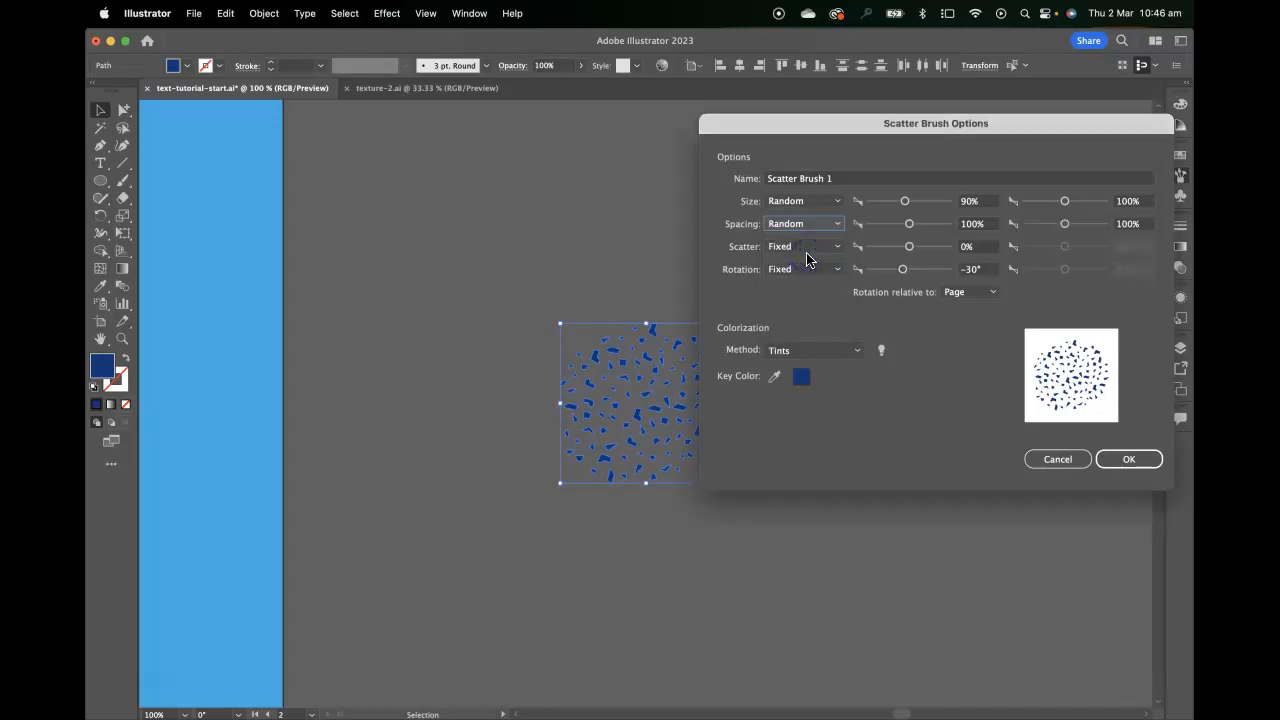
click(909, 226)
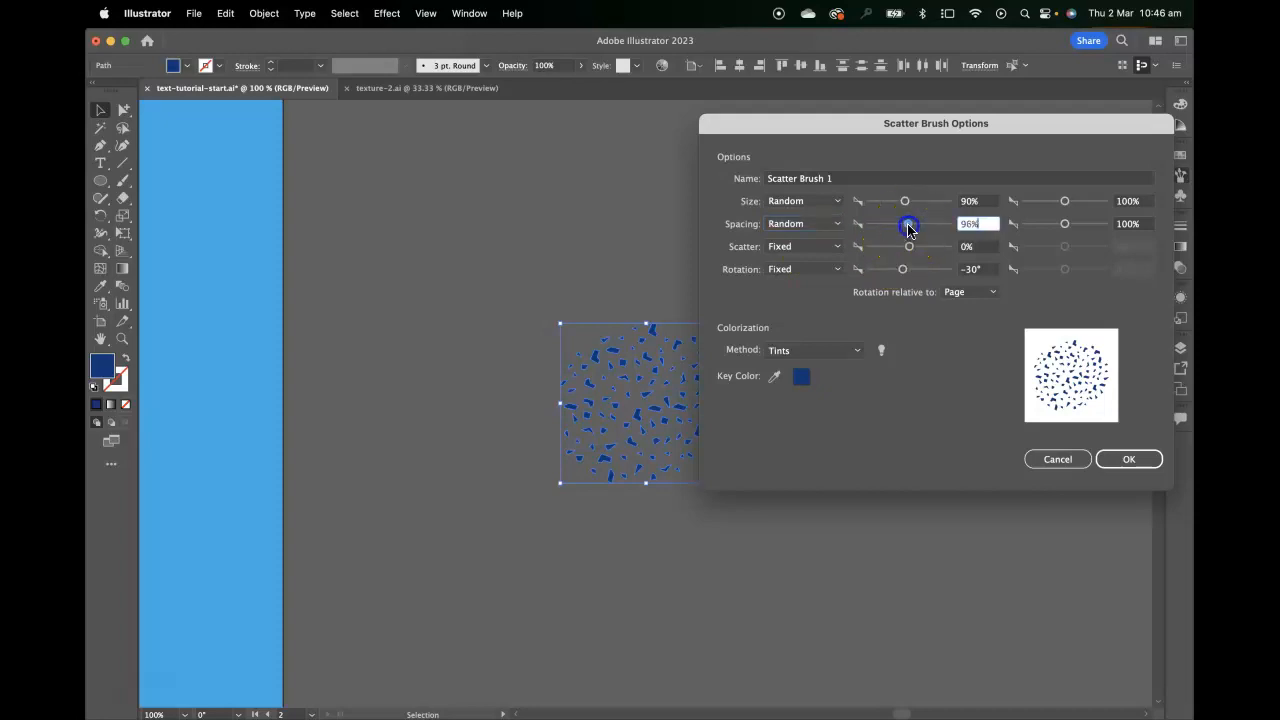
click(1135, 463)
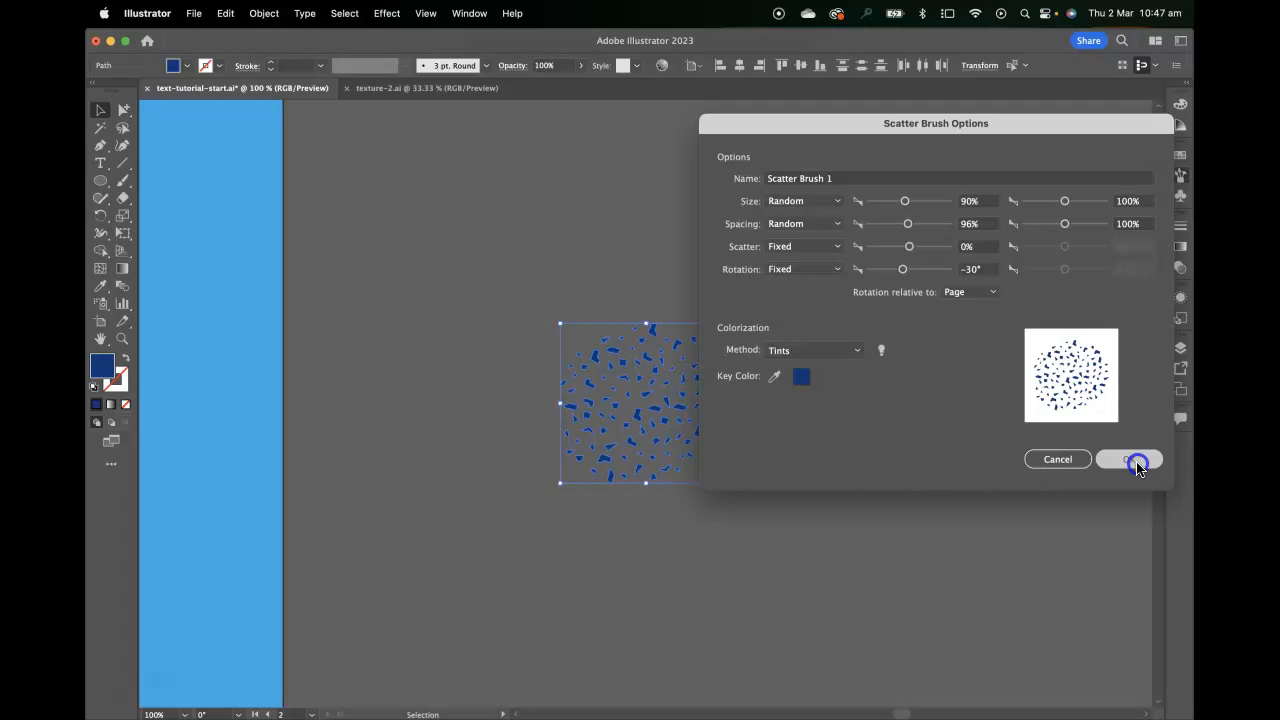
click(1133, 461)
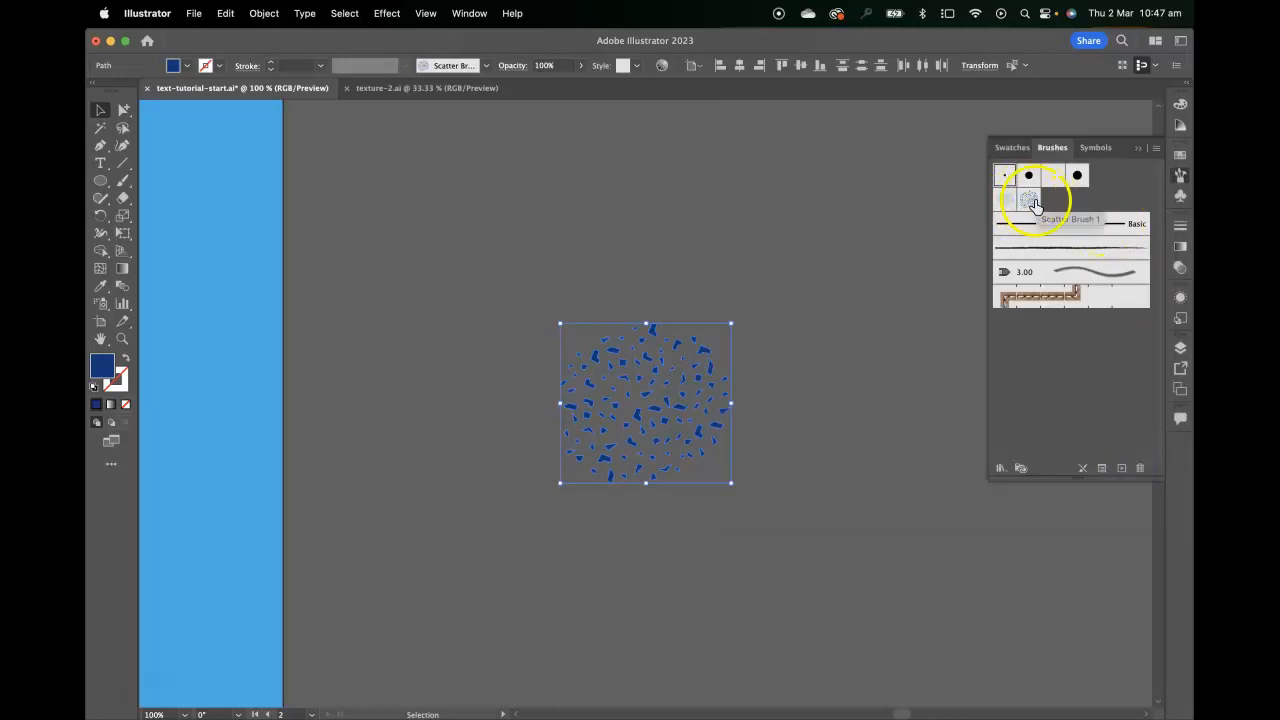
Choose the new scatter brush with nothing selected and draw a four-point Pen path on the blue background beside the eyeball
click(800, 203)
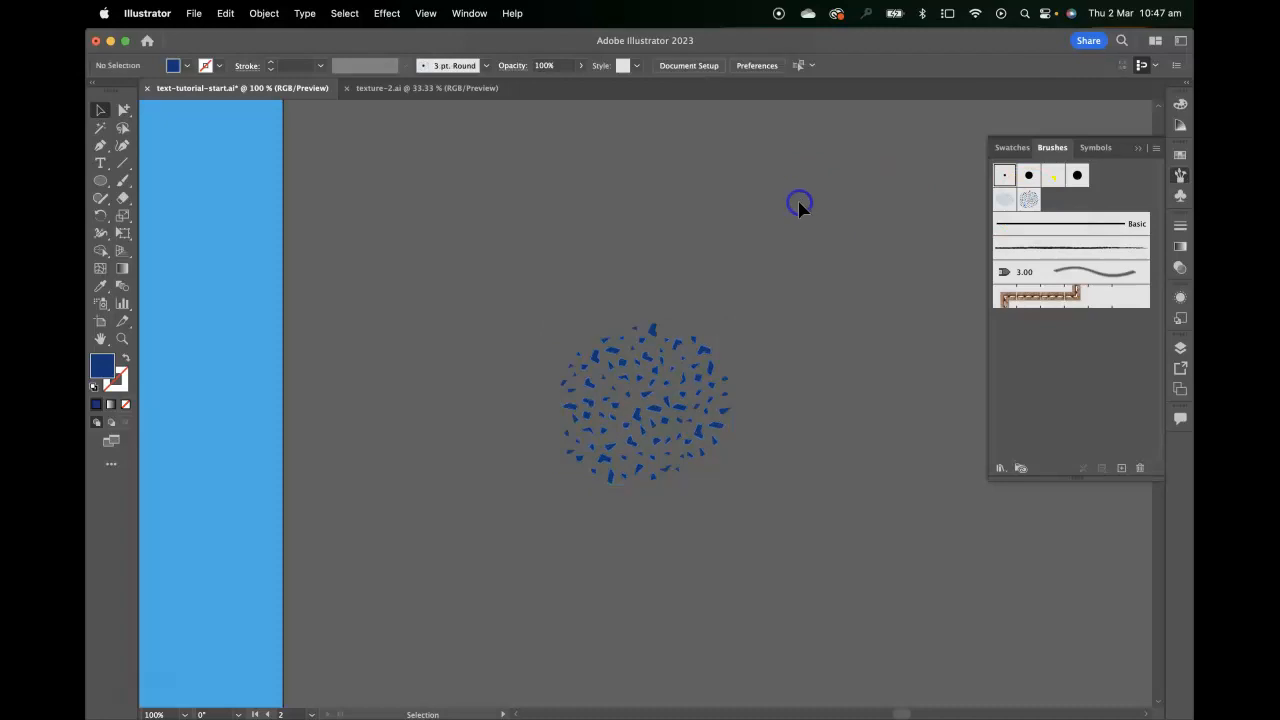
click(1027, 201)
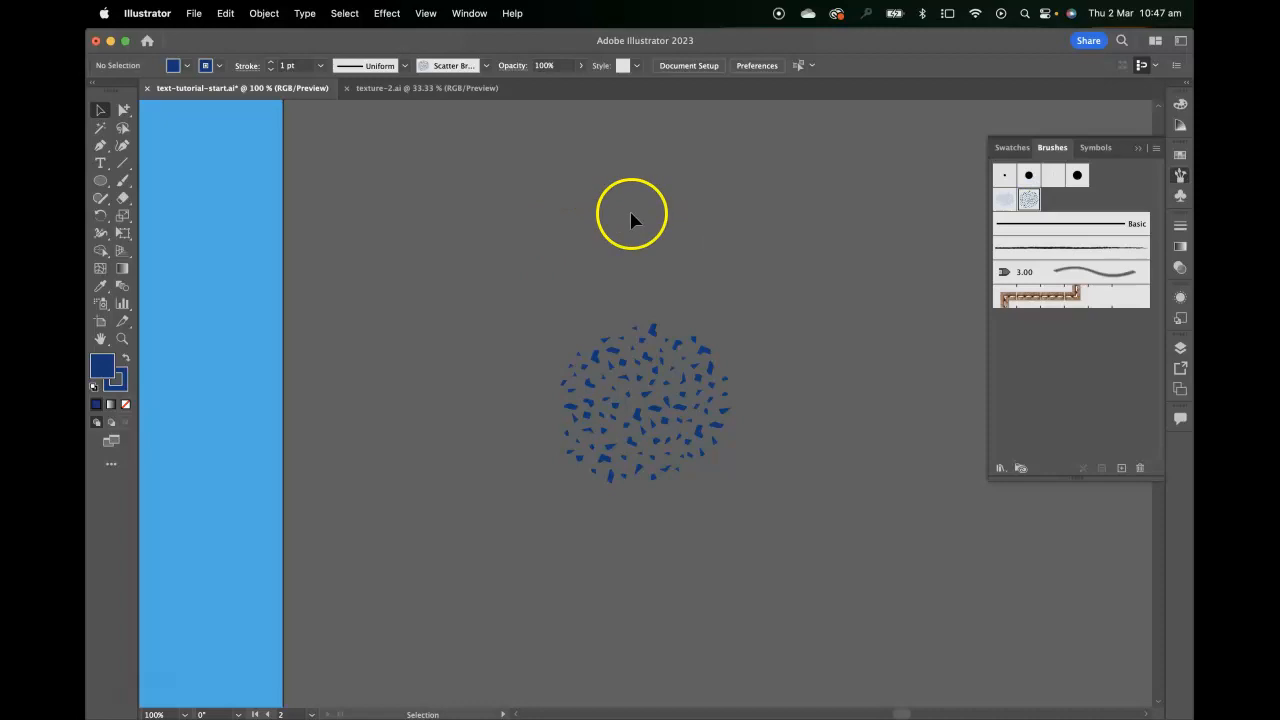
drag(394, 266, 929, 297)
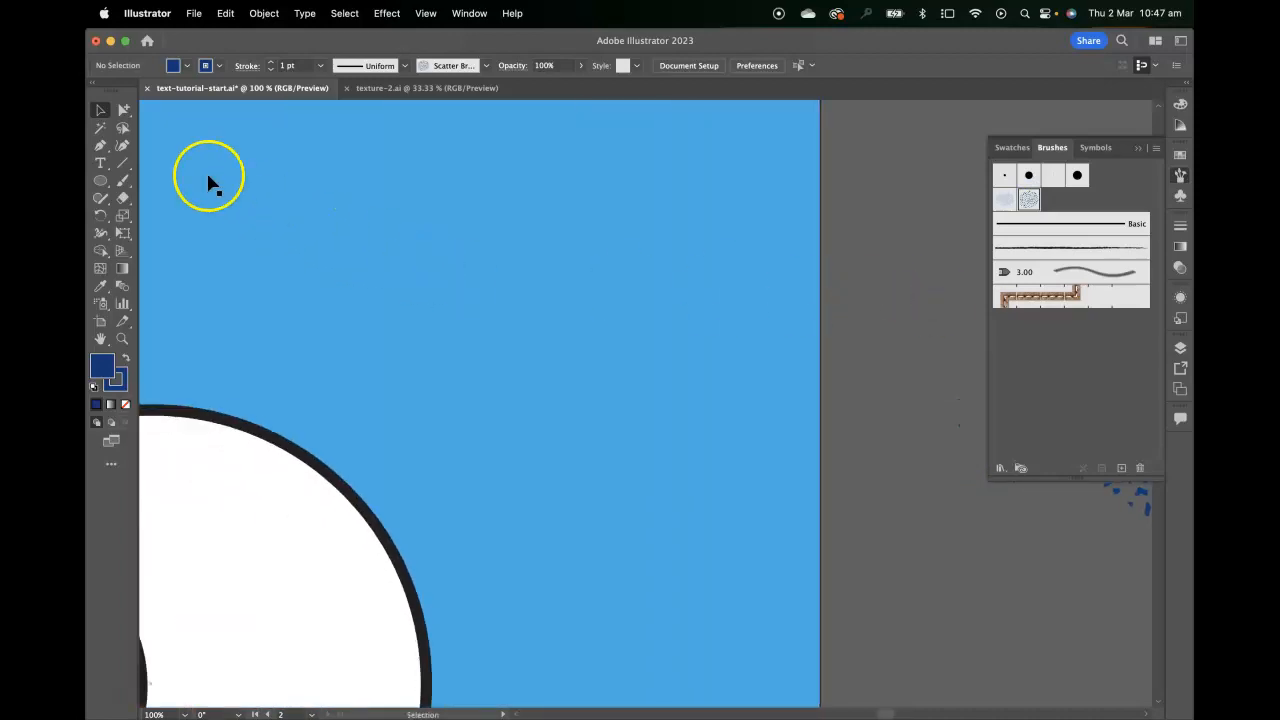
click(100, 145)
click(449, 186)
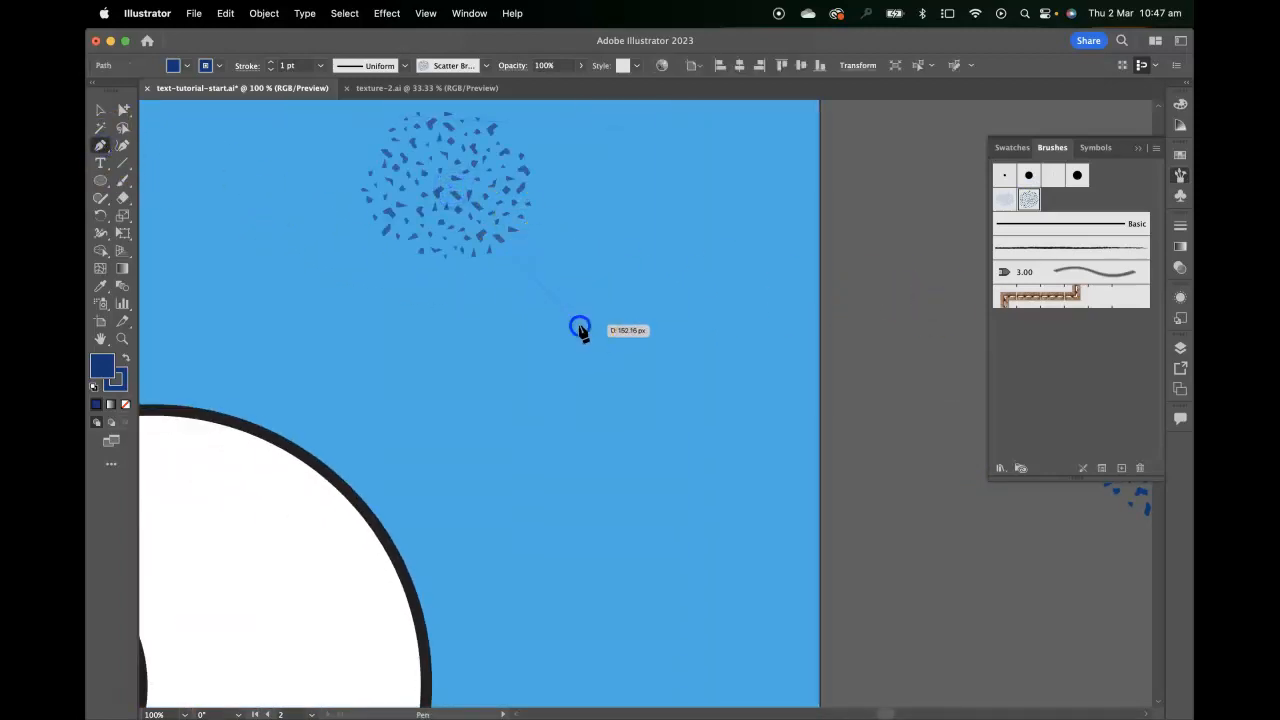
click(580, 328)
click(613, 461)
click(562, 550)
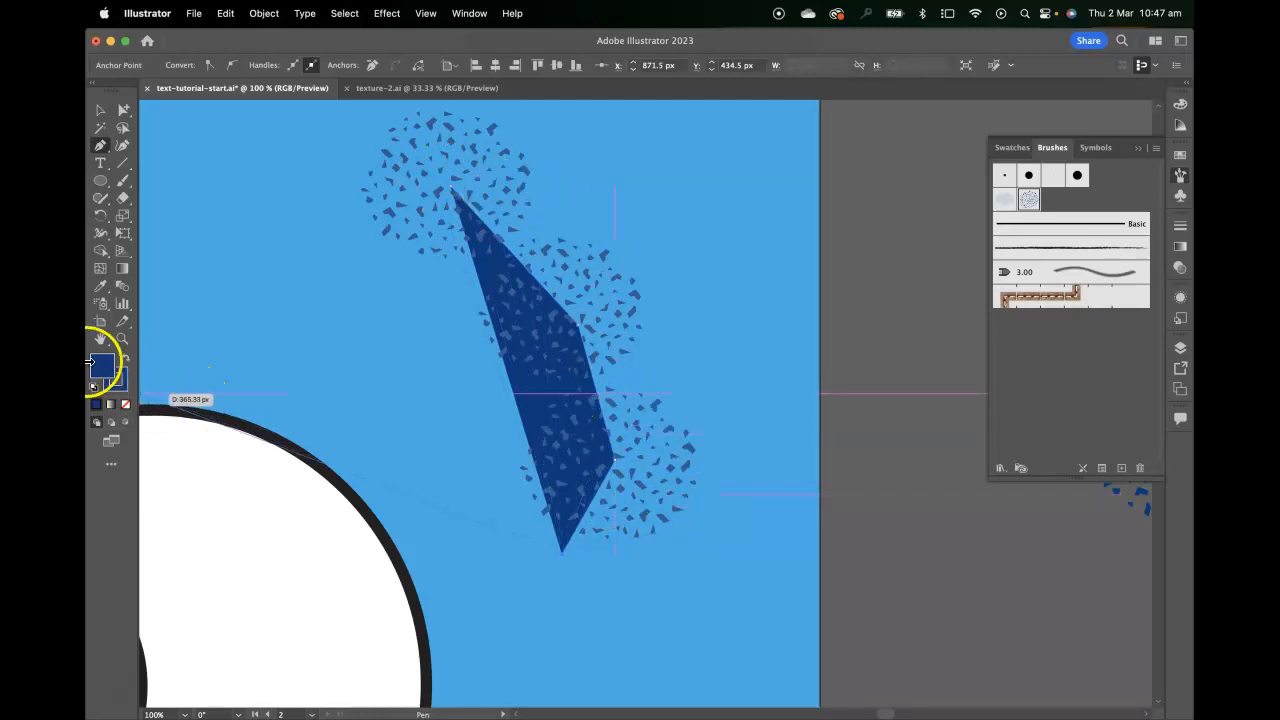
Remove the path's fill, add three more anchor points beside the eyeball, and close the path at its starting point
click(126, 405)
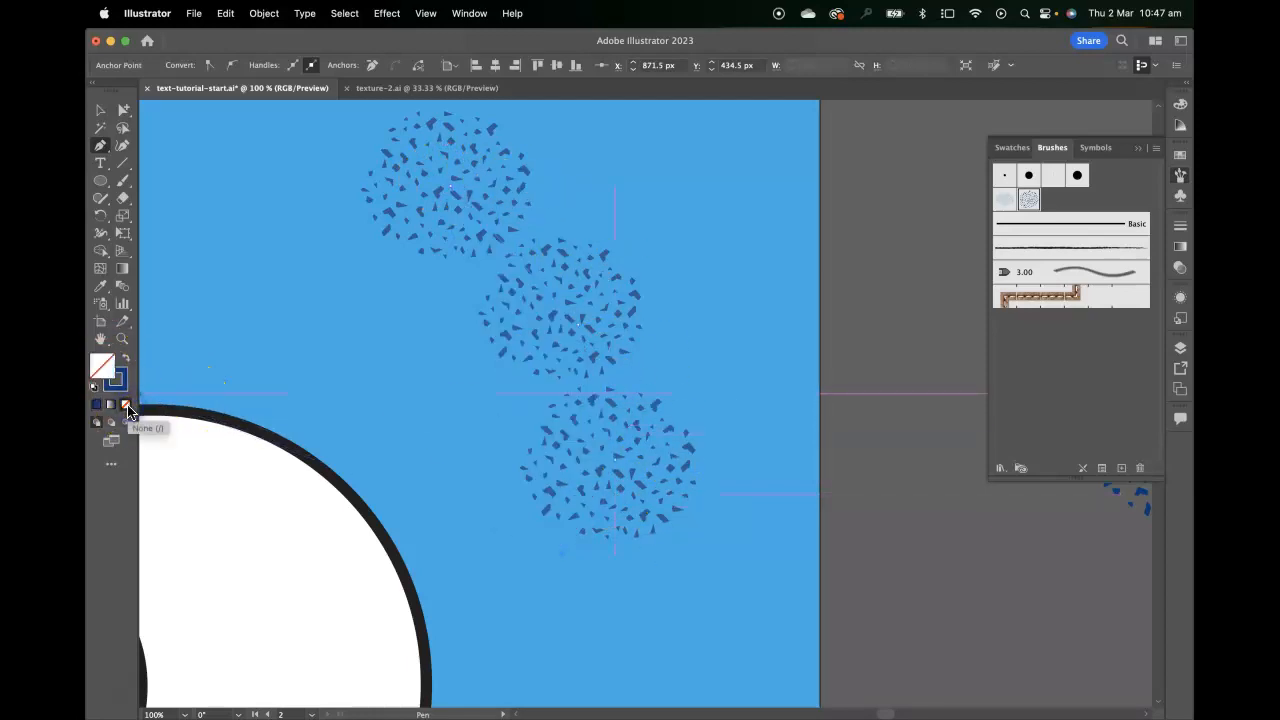
drag(824, 527, 883, 445)
click(583, 581)
click(460, 382)
click(392, 240)
drag(428, 234, 446, 445)
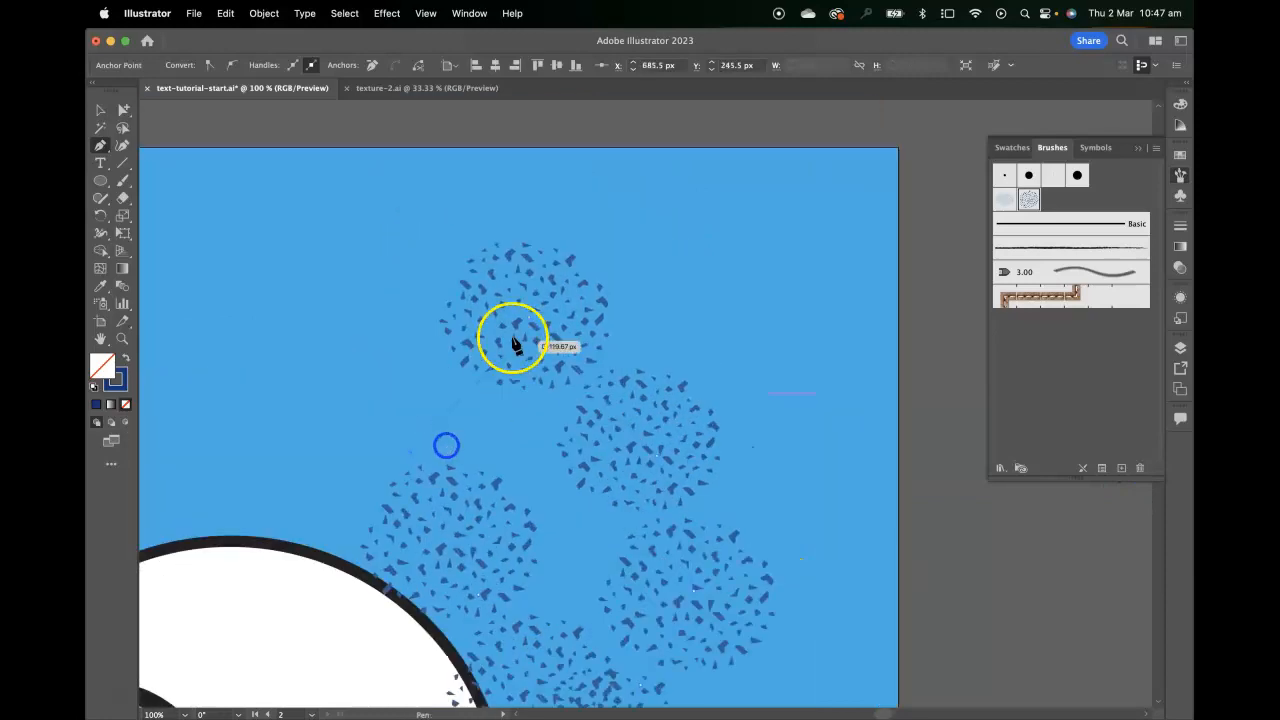
click(528, 319)
drag(544, 374, 648, 250)
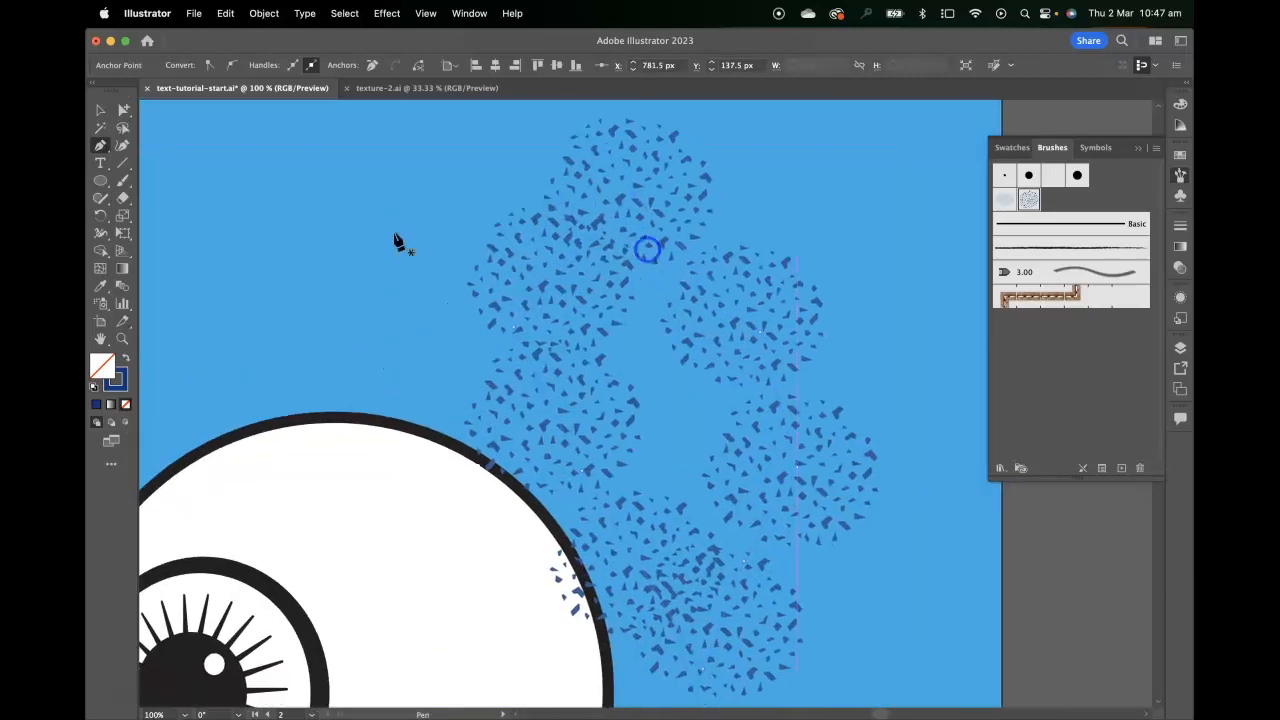
click(100, 110)
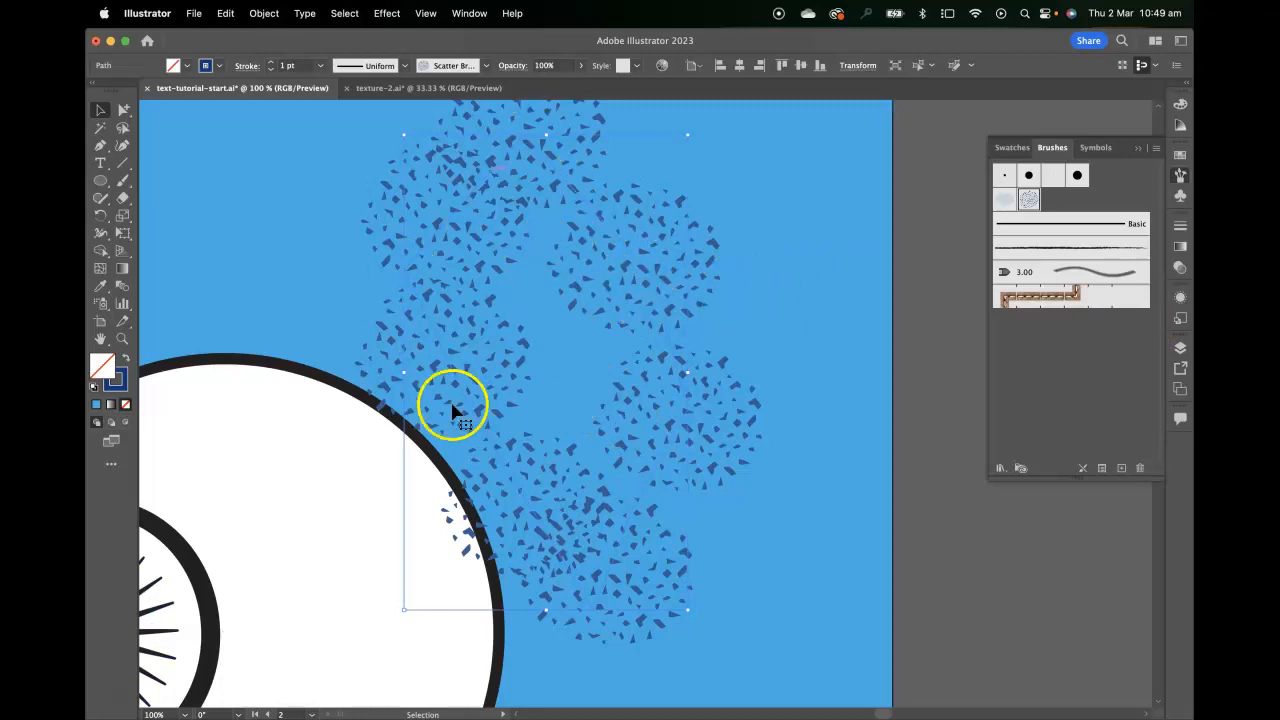
Rename the new scatter brush with its creator's first name in possessive form followed by "texture brush"
double_click(1029, 201)
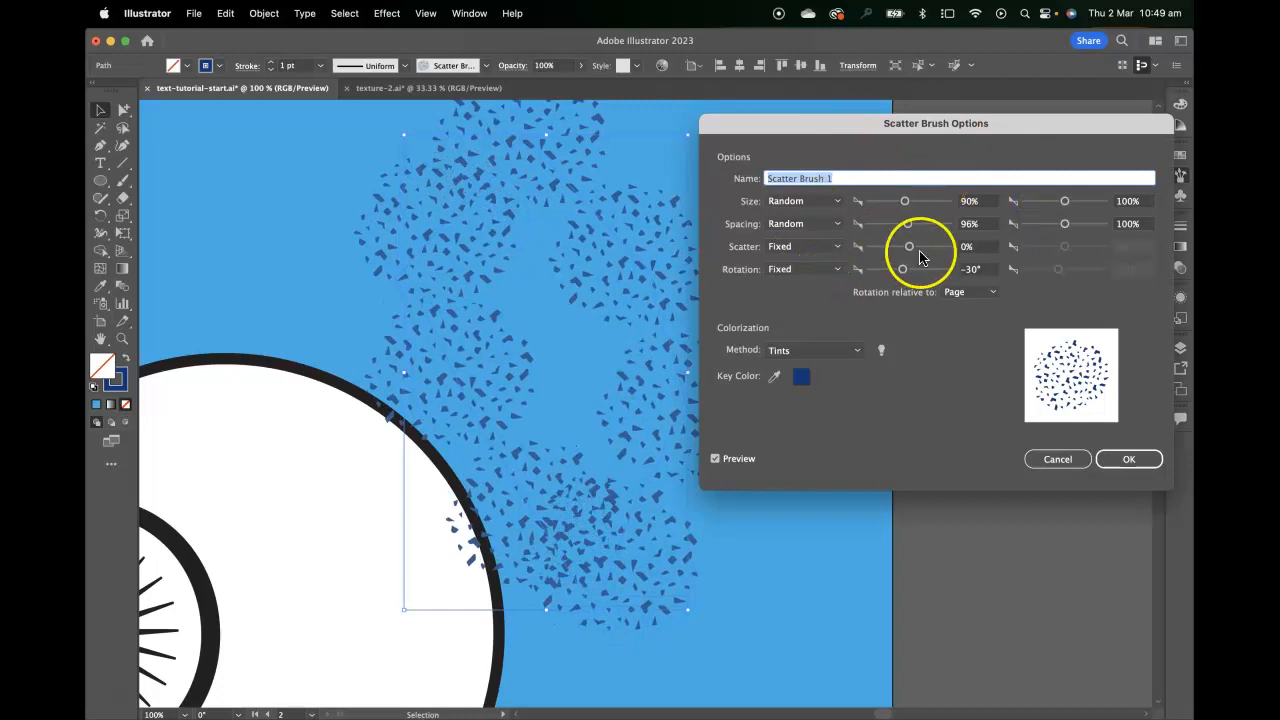
click(845, 175)
text(S)
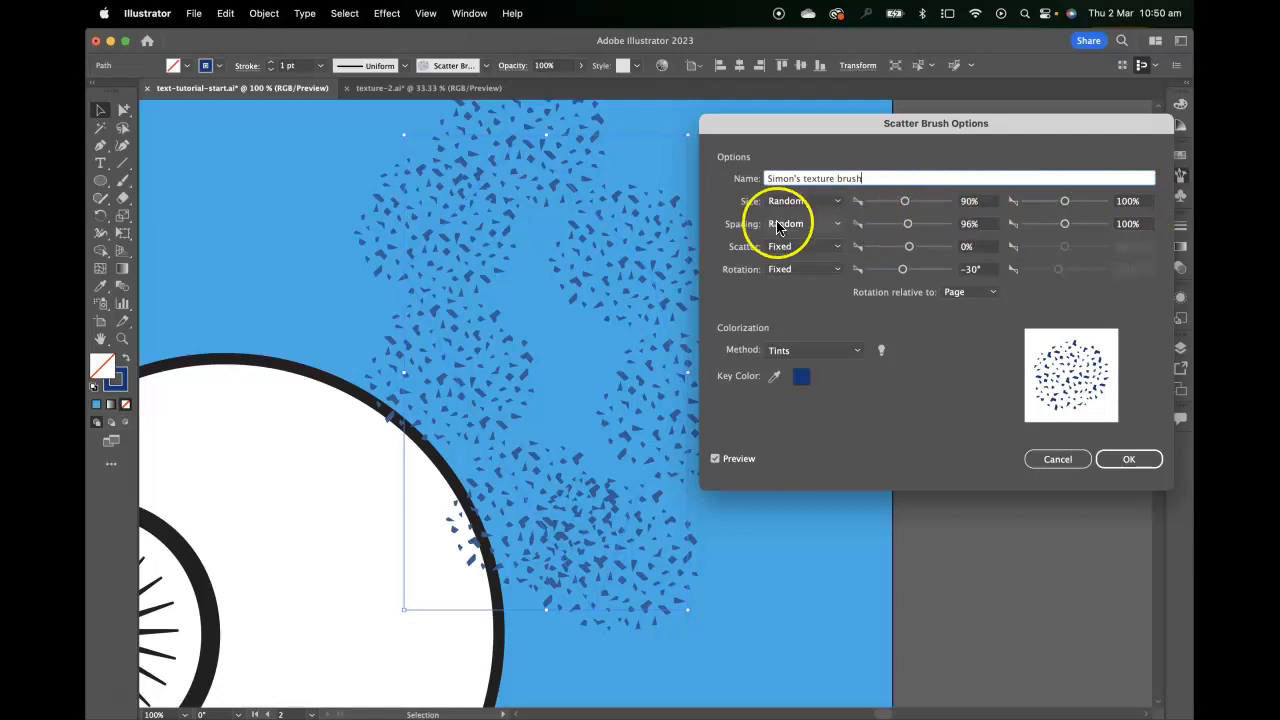
Change the texture brush's Spacing to Fixed and reduce it to 33%
click(804, 226)
click(793, 240)
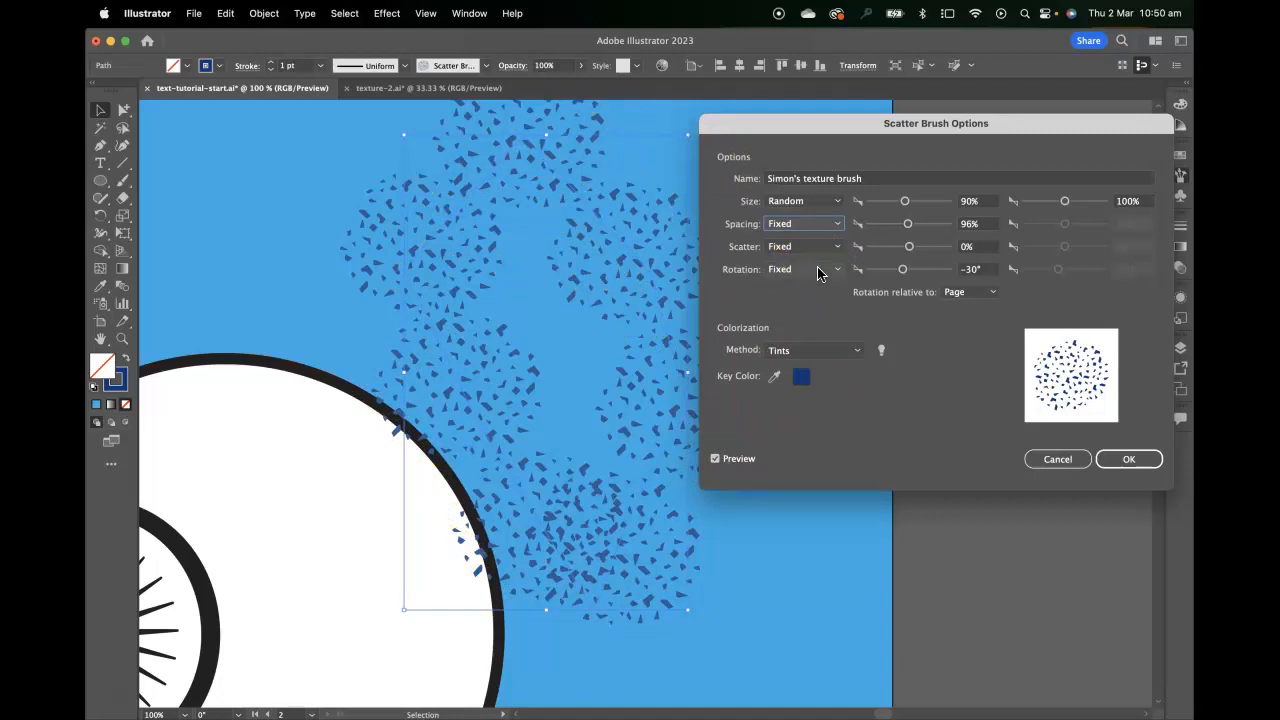
click(908, 226)
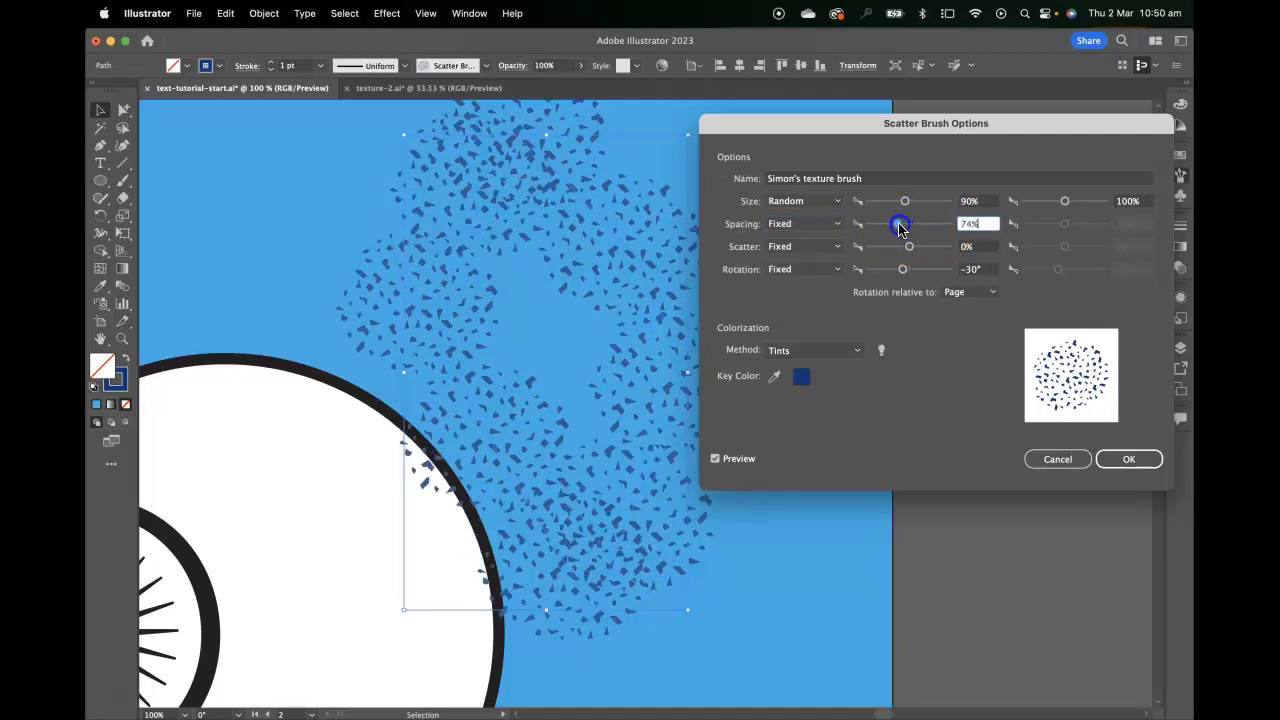
drag(893, 229, 884, 229)
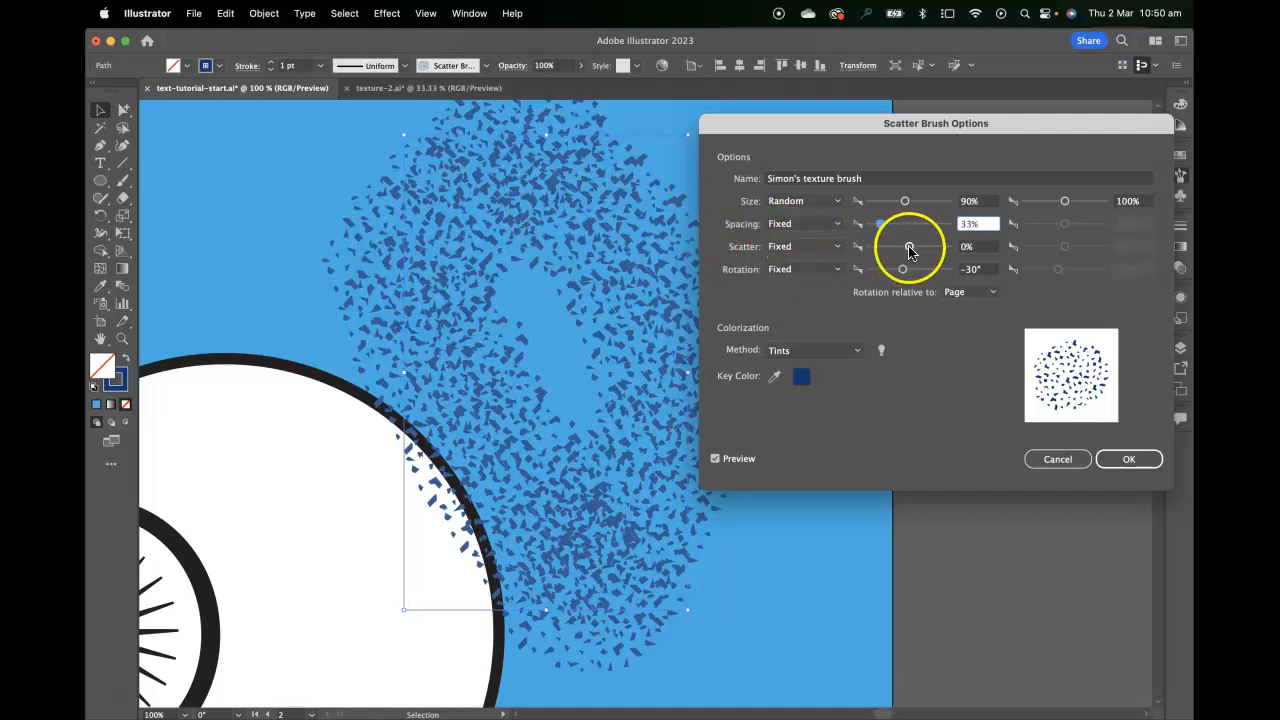
Try different Scatter amounts for the texture brush and set the value to -5%
drag(910, 250, 908, 250)
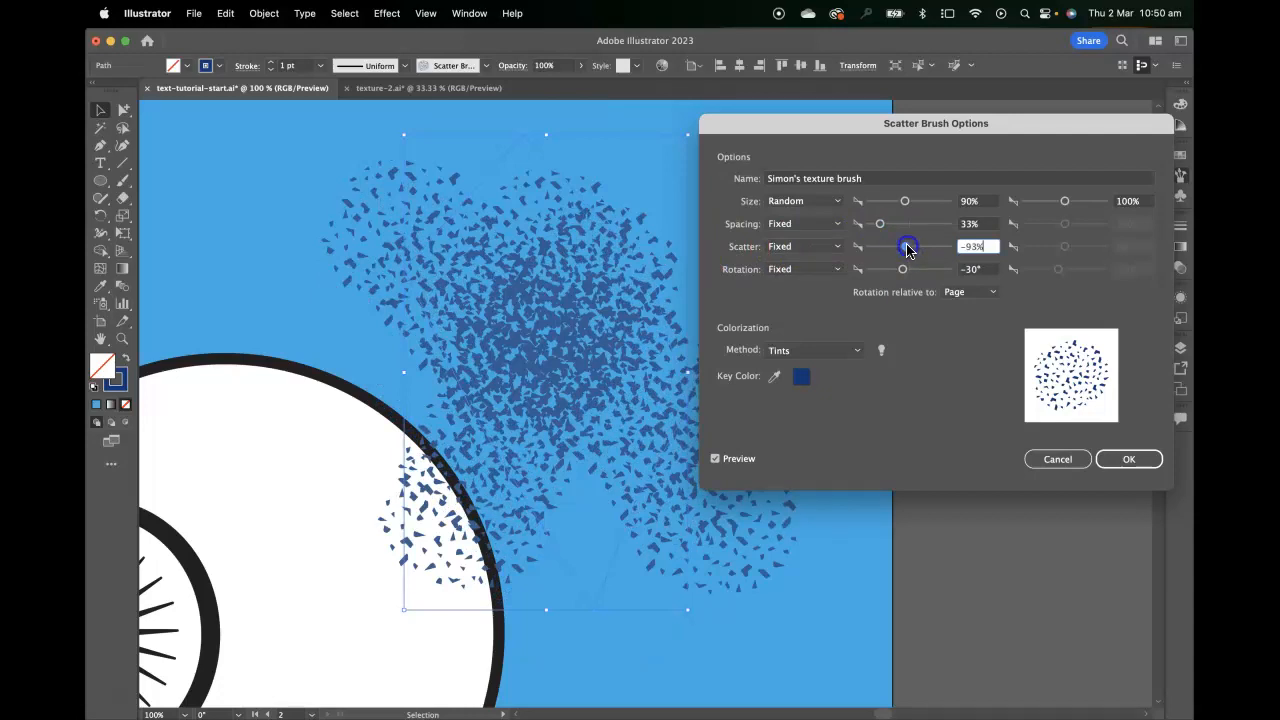
drag(907, 250, 910, 251)
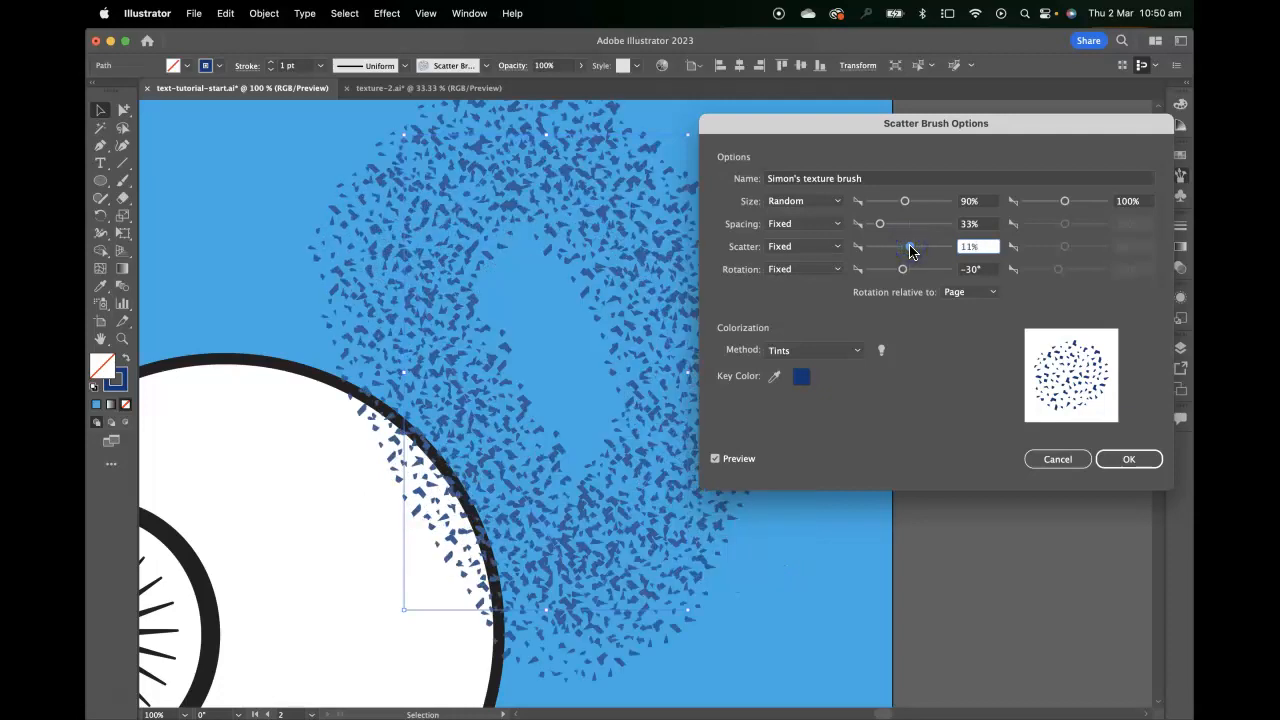
drag(990, 248, 942, 245)
text(-5)
Set the texture brush's rotation to 130° and apply the changed brush options to the existing strokes
click(978, 269)
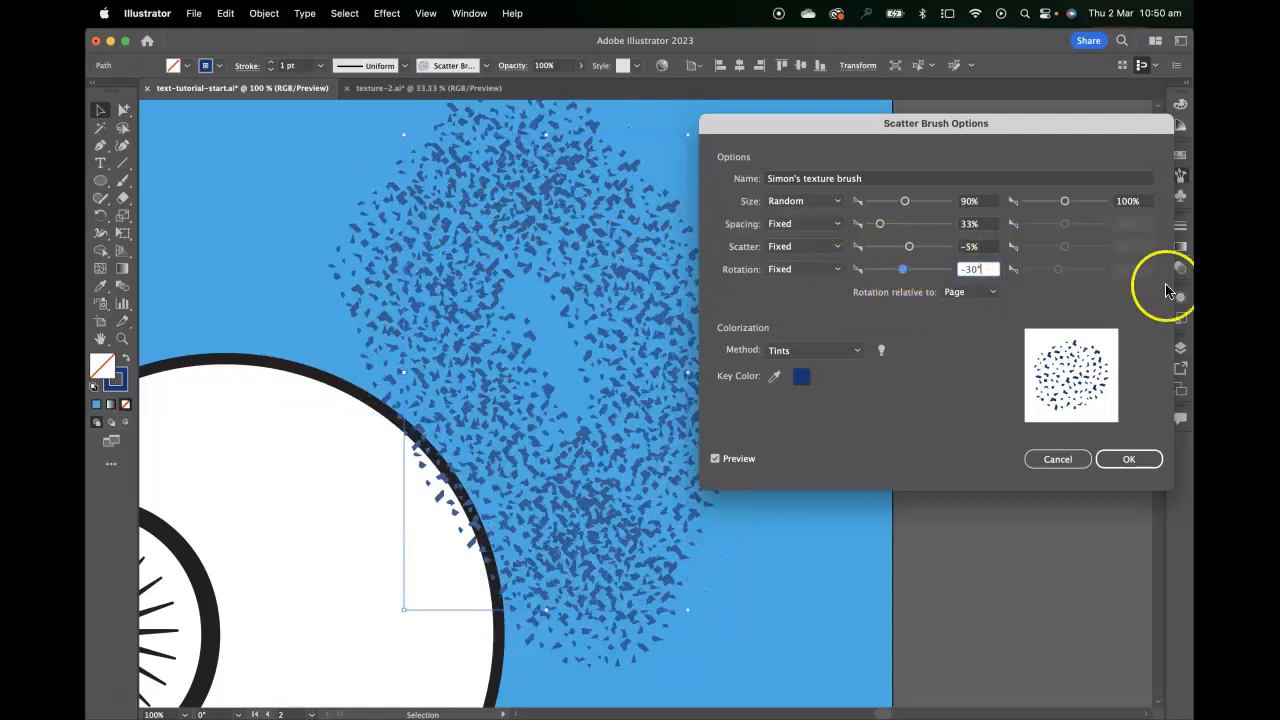
drag(887, 279, 936, 269)
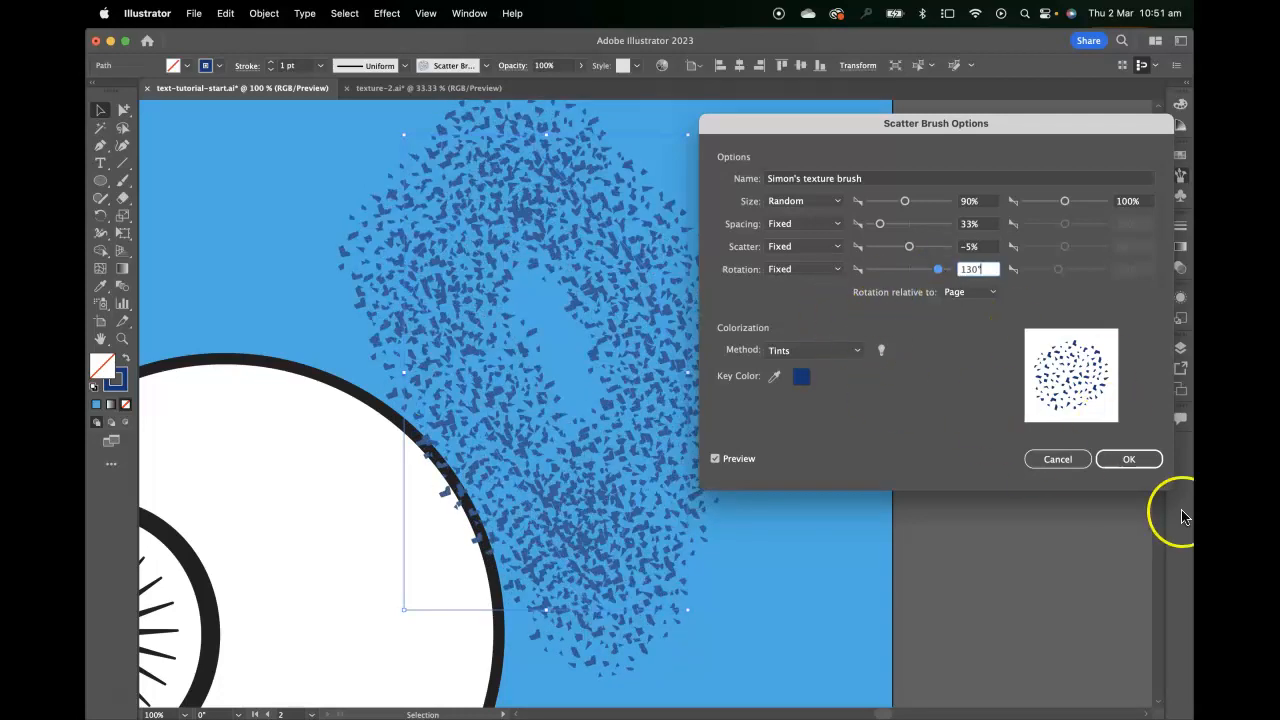
click(1129, 459)
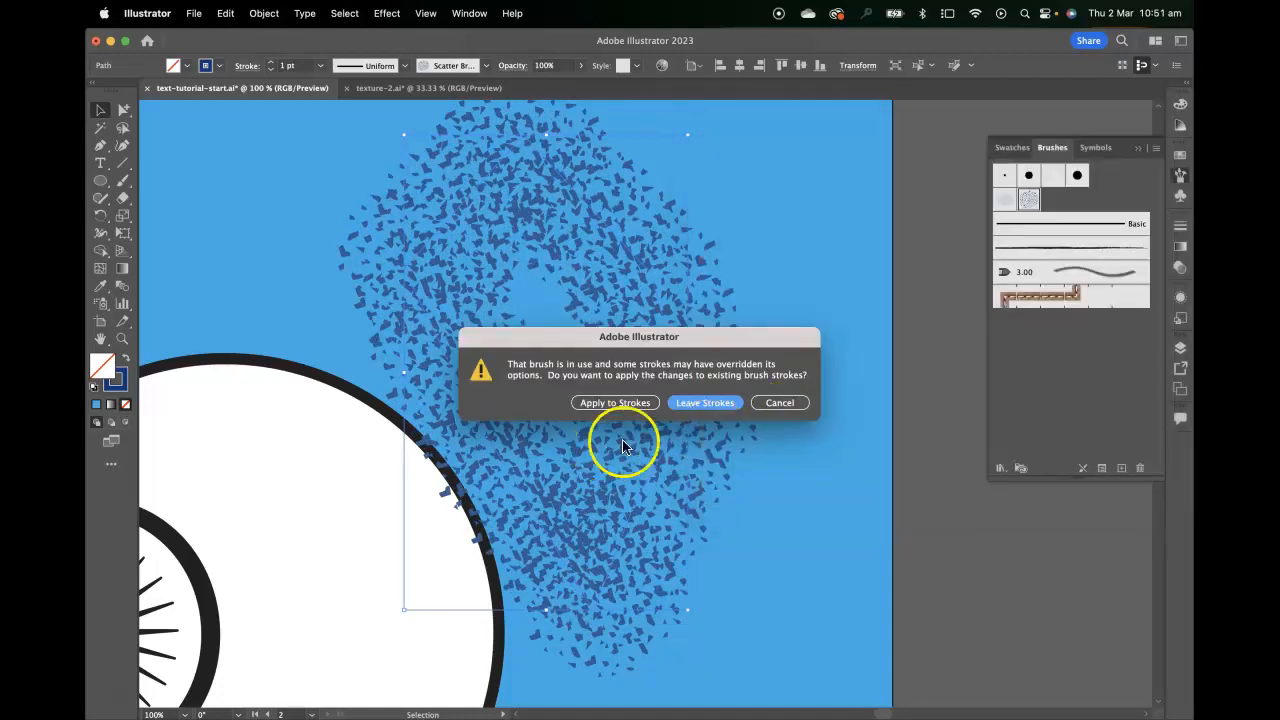
click(614, 402)
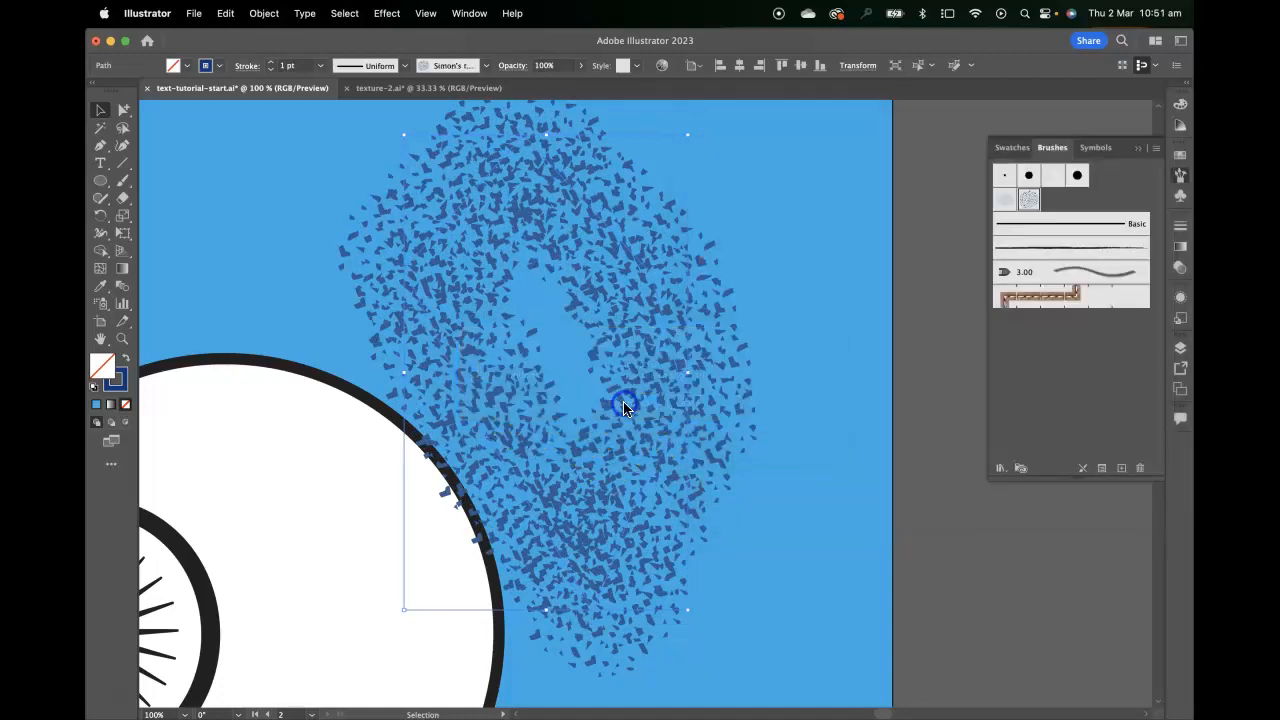
key(super+minus)
key(super+minus)
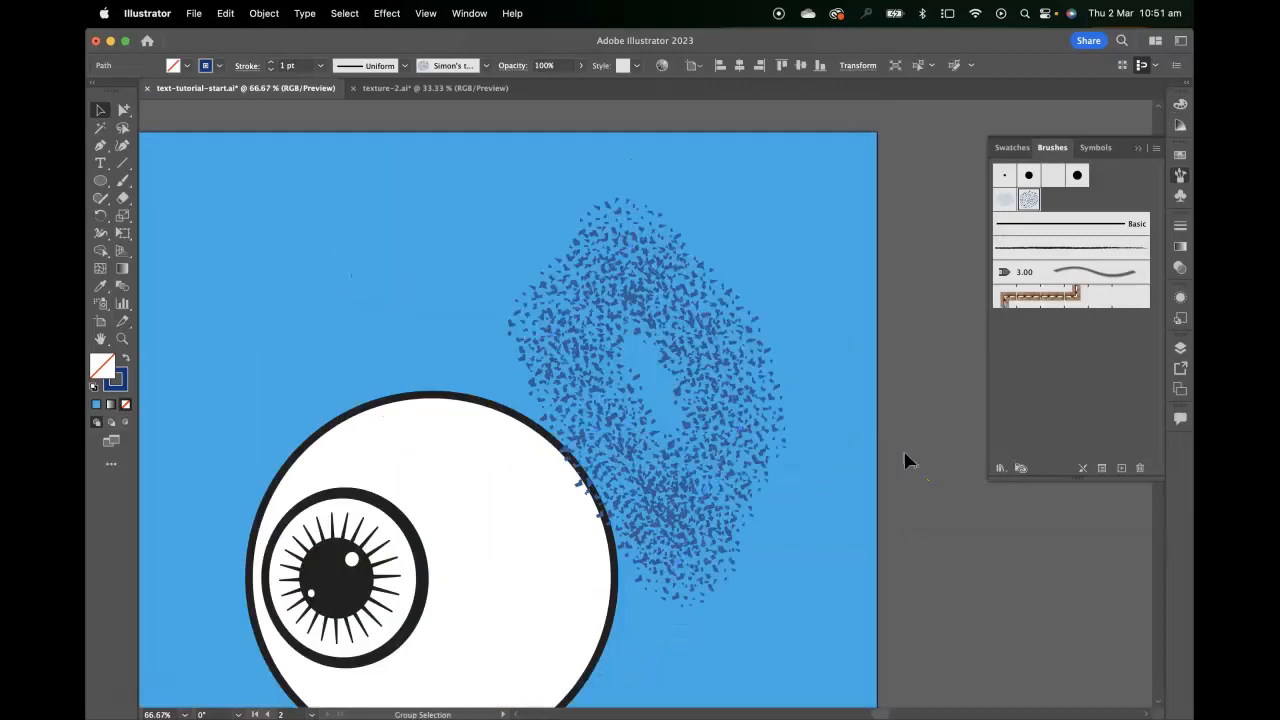
Delete the test path painted with the texture brush beside the eyeball
mouse_move(663, 457)
mouse_down()
mouse_move(806, 530)
mouse_move(718, 303)
mouse_up()
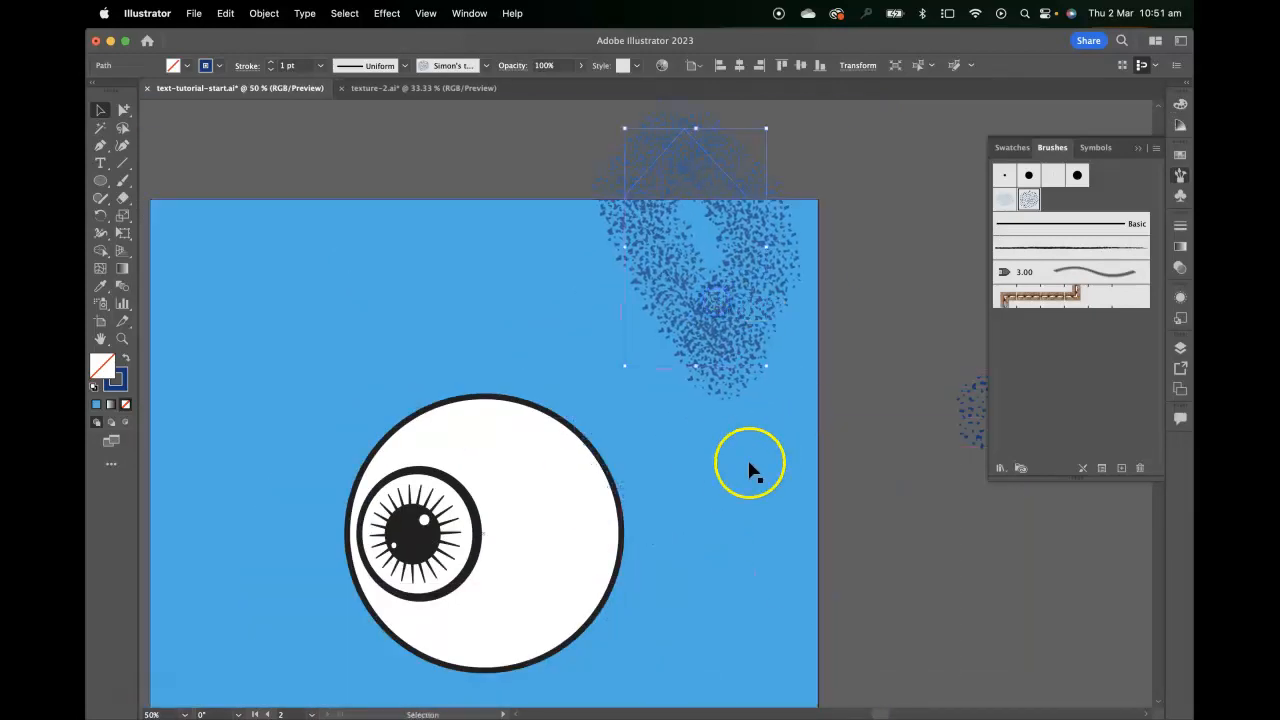
key(Delete)
key(space)
drag(648, 372, 643, 306)
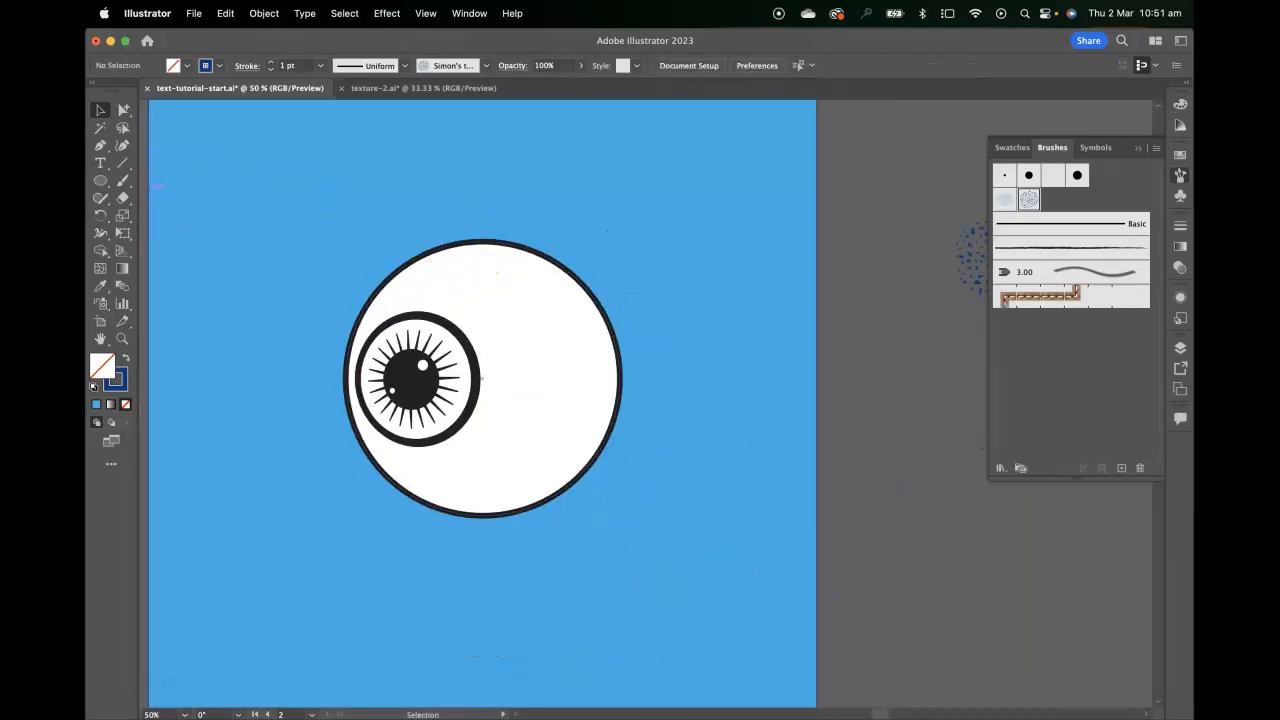
Draw a circle with the texture brush and place it behind the eyeball as shading along the eyeball's lower-right edge
click(108, 188)
mouse_move(443, 302)
mouse_down()
mouse_move(618, 517)
mouse_move(586, 509)
mouse_up()
super+click(757, 214)
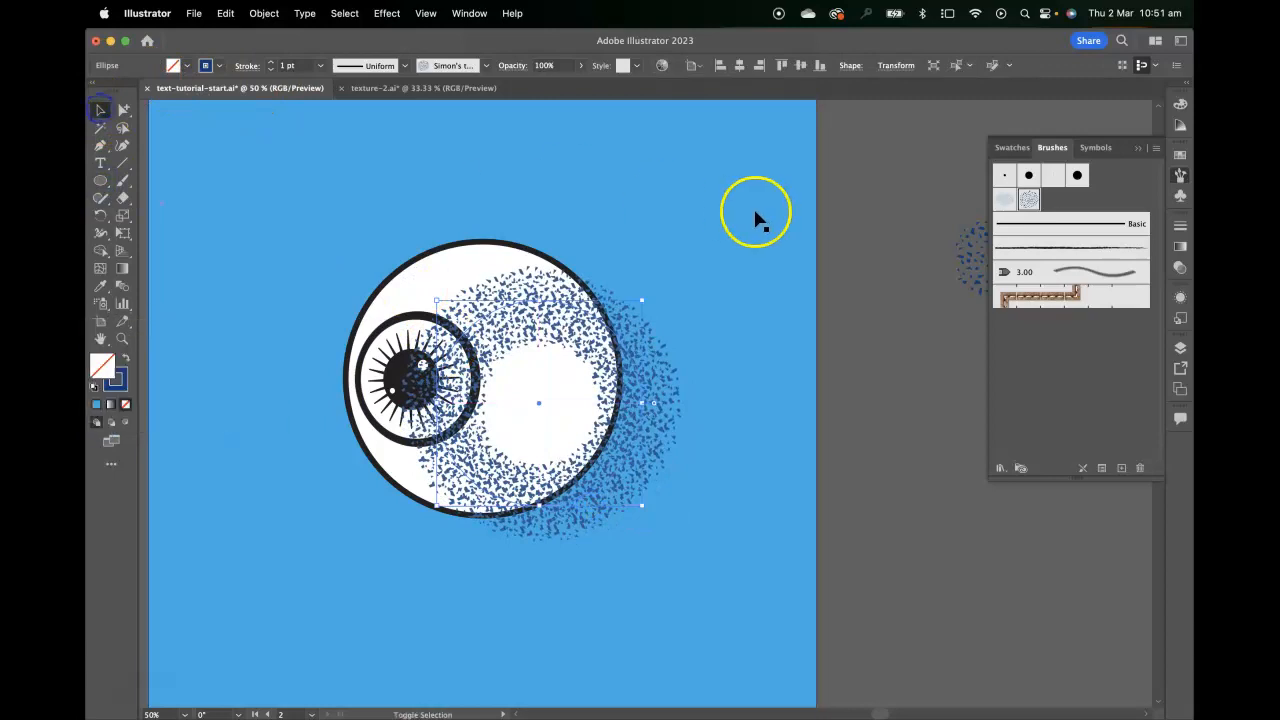
click(820, 234)
drag(631, 441, 607, 455)
key(super+z)
shift+click(783, 314)
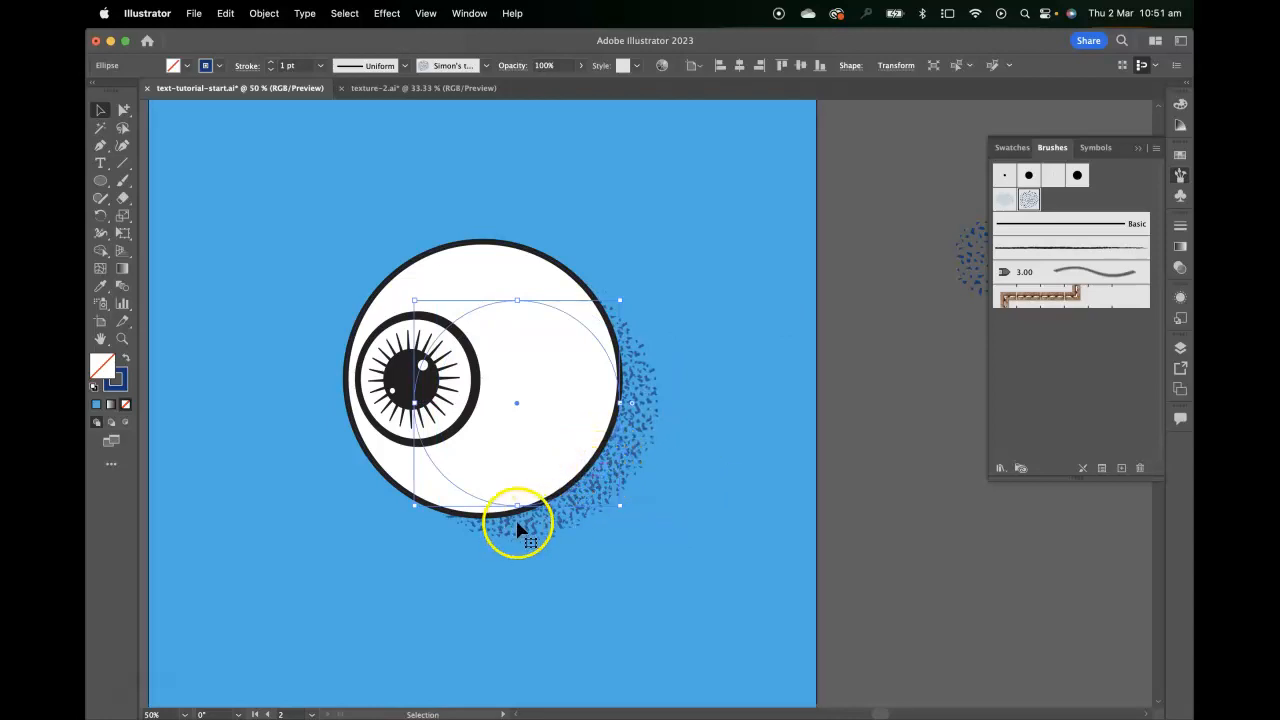
Duplicate the textured circle toward the iris, bring the copy to the front, scale it down and cut it
drag(484, 500, 410, 457)
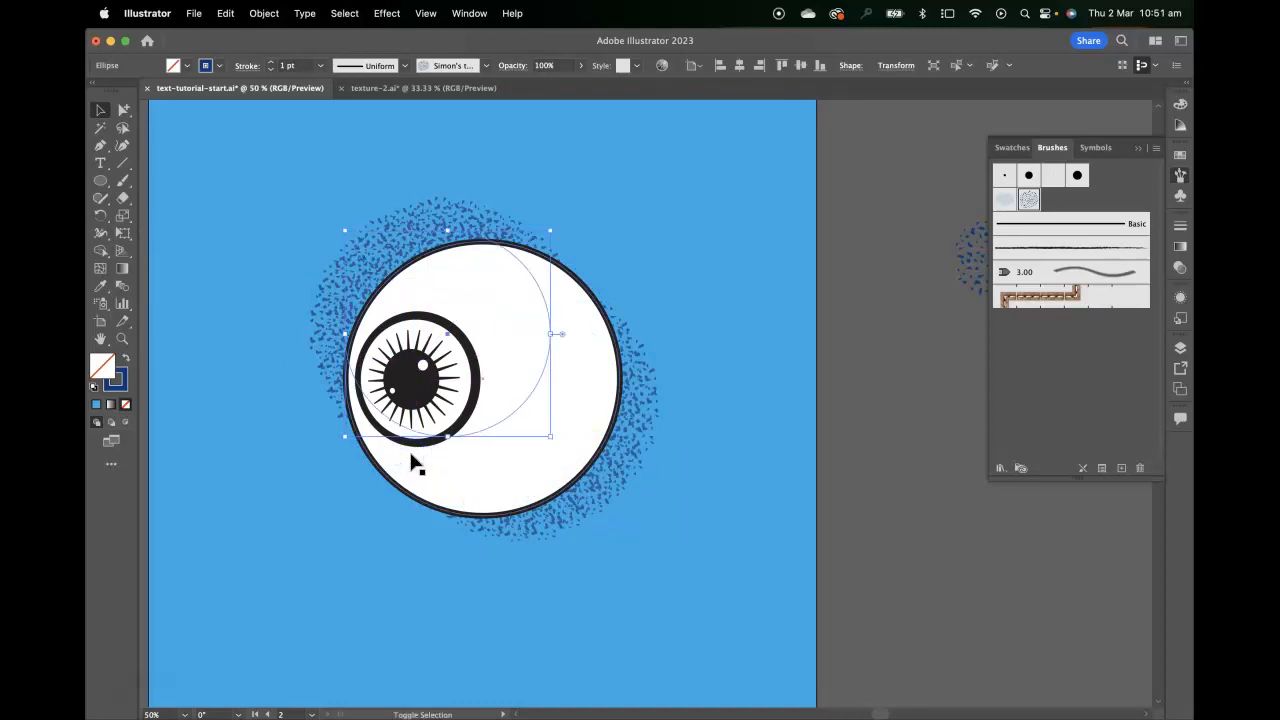
key(super+shift+])
drag(551, 231, 482, 295)
key(super+x)
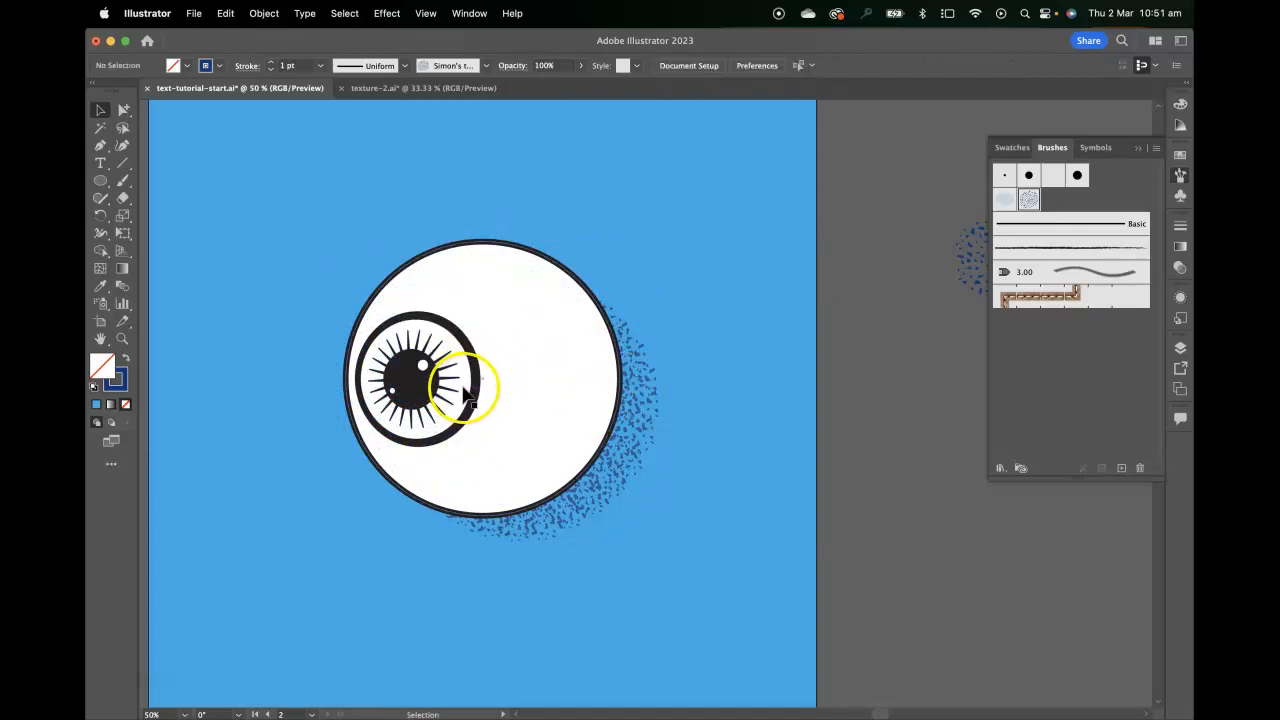
Paste the small textured circle in front of the eyeball and position it over the iris's lower-right side
click(466, 395)
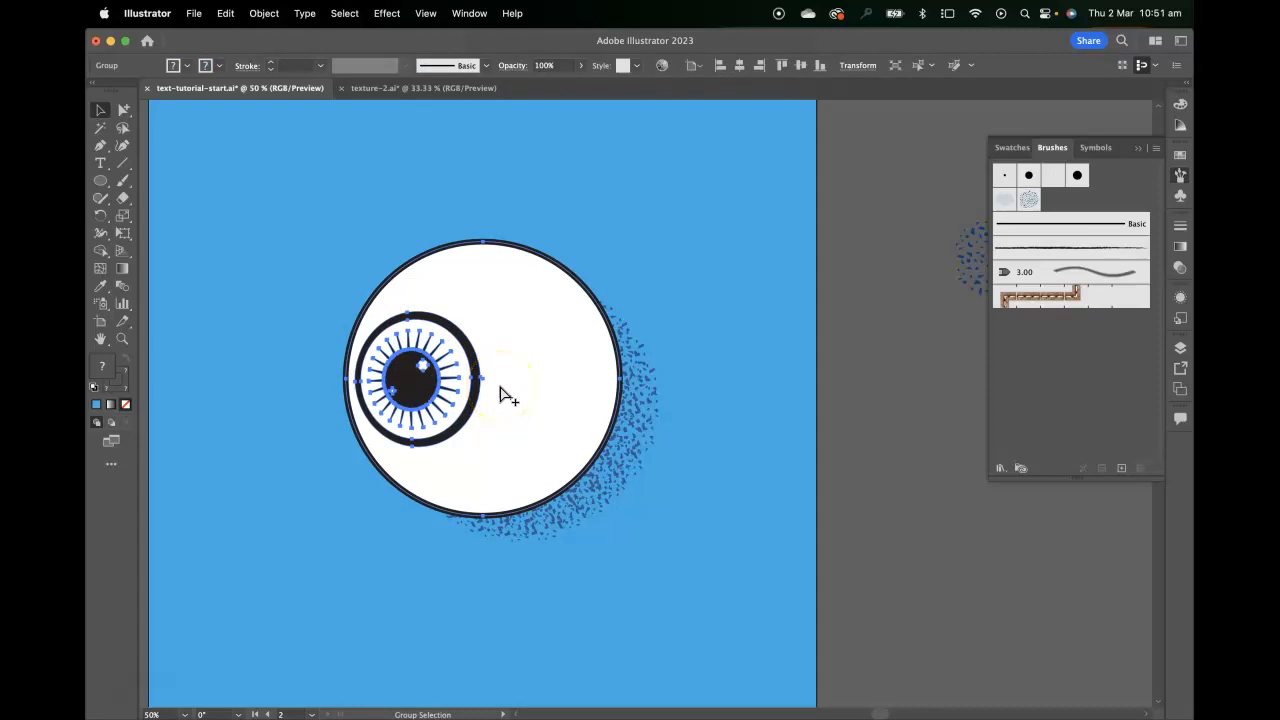
click(559, 376)
key(super+f)
mouse_move(504, 338)
mouse_down()
mouse_move(491, 388)
mouse_move(583, 382)
mouse_move(608, 360)
mouse_up()
mouse_move(470, 381)
mouse_down()
mouse_move(466, 412)
mouse_move(470, 372)
mouse_move(443, 406)
mouse_move(480, 372)
mouse_up()
double_click(467, 388)
key(super+z)
click(612, 373)
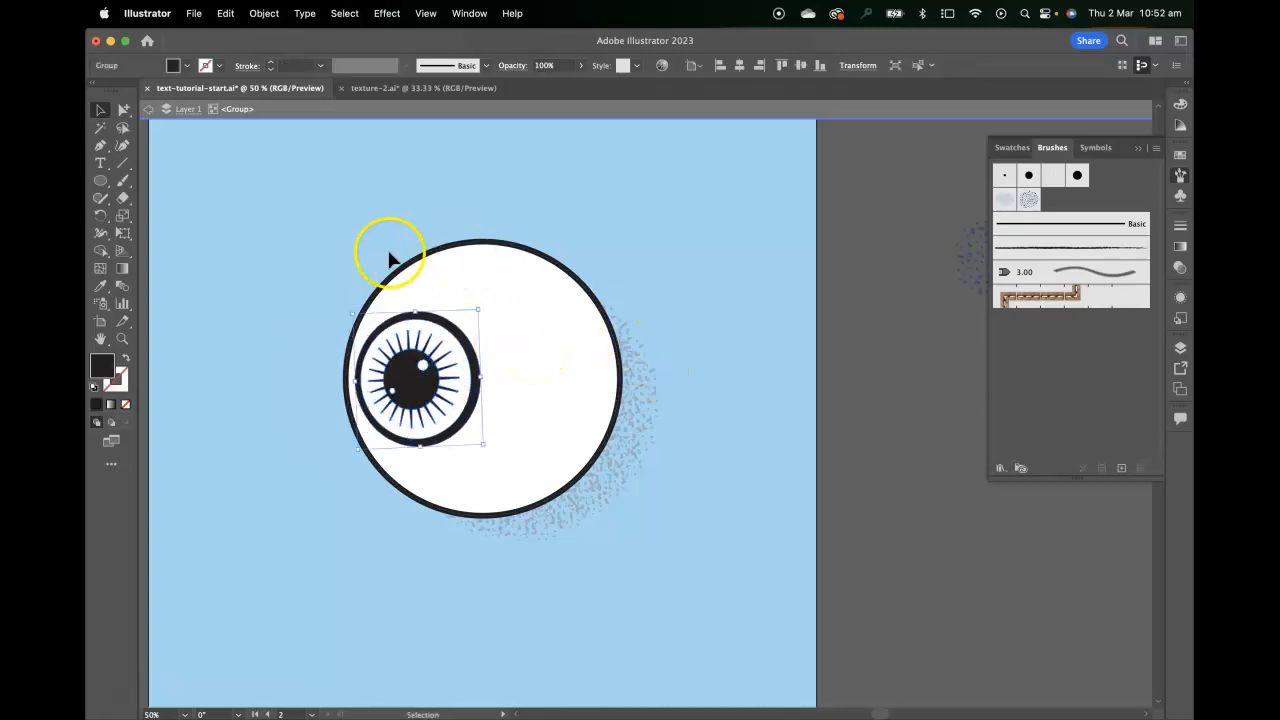
click(192, 116)
drag(568, 368, 458, 399)
Draw an ellipse over the iris and give it a white fill with no stroke
drag(100, 180, 158, 213)
mouse_move(380, 337)
mouse_down()
mouse_move(437, 423)
mouse_move(455, 427)
mouse_up()
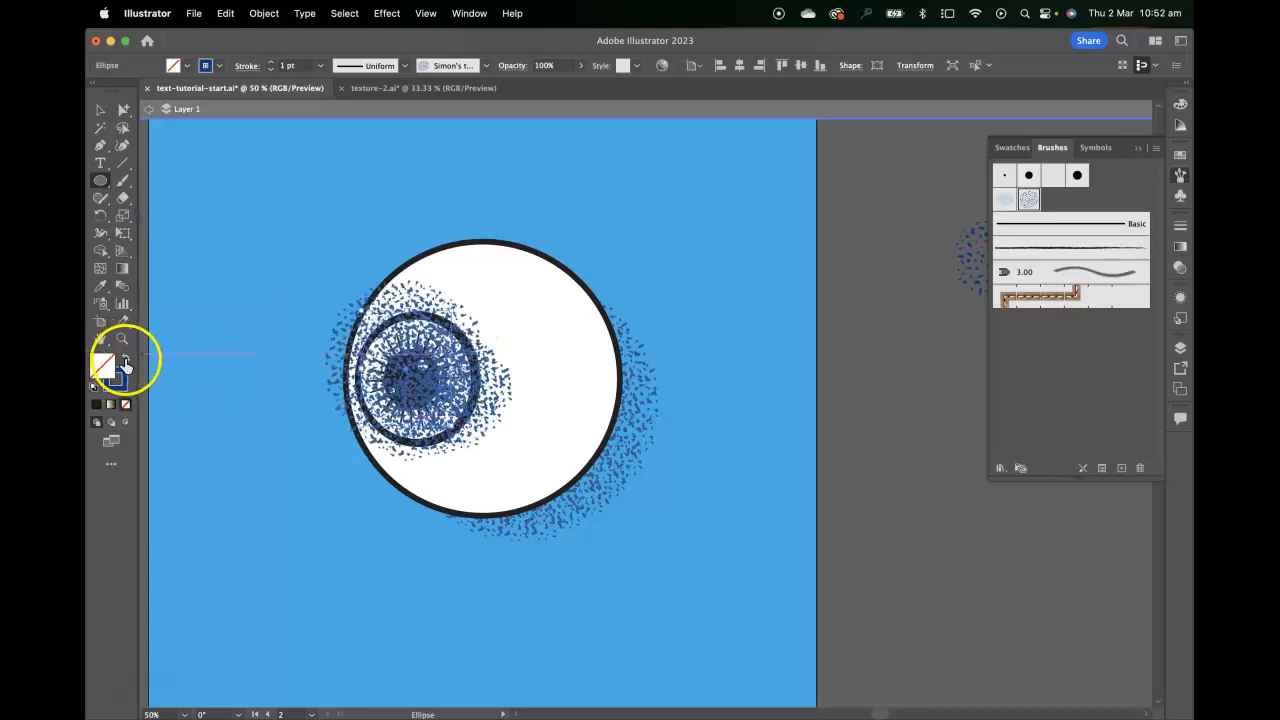
click(125, 362)
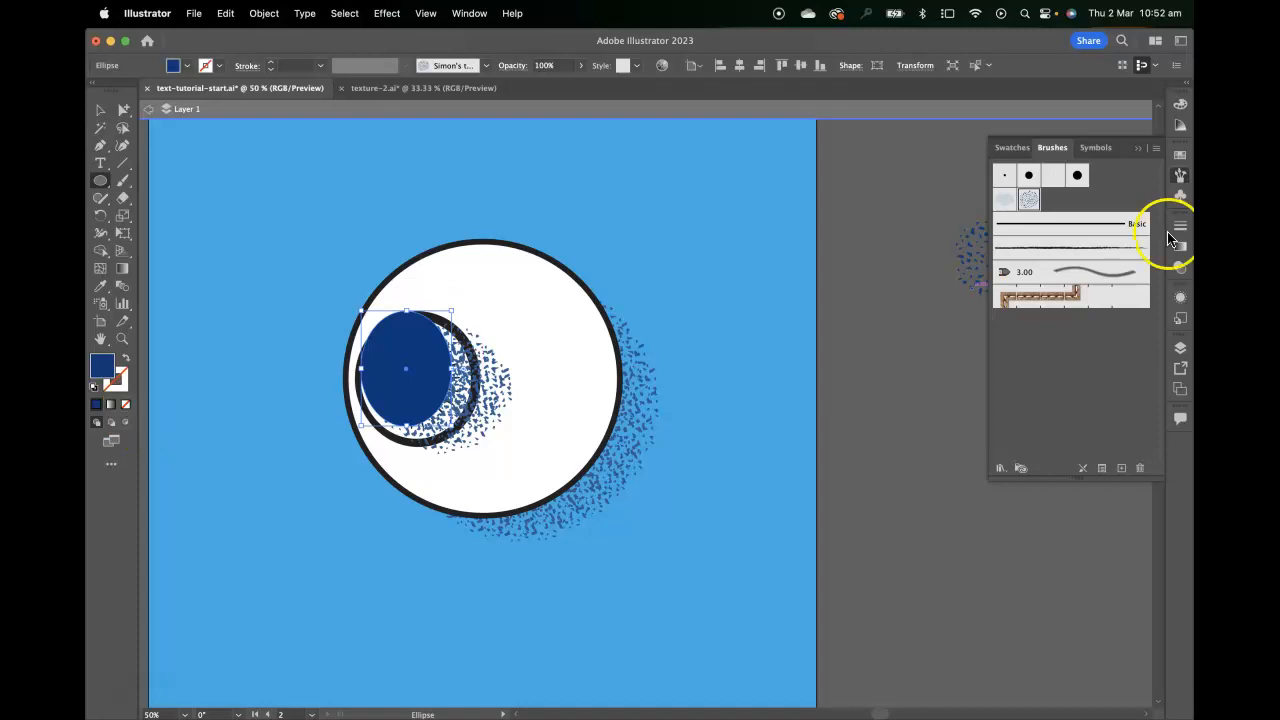
click(1180, 155)
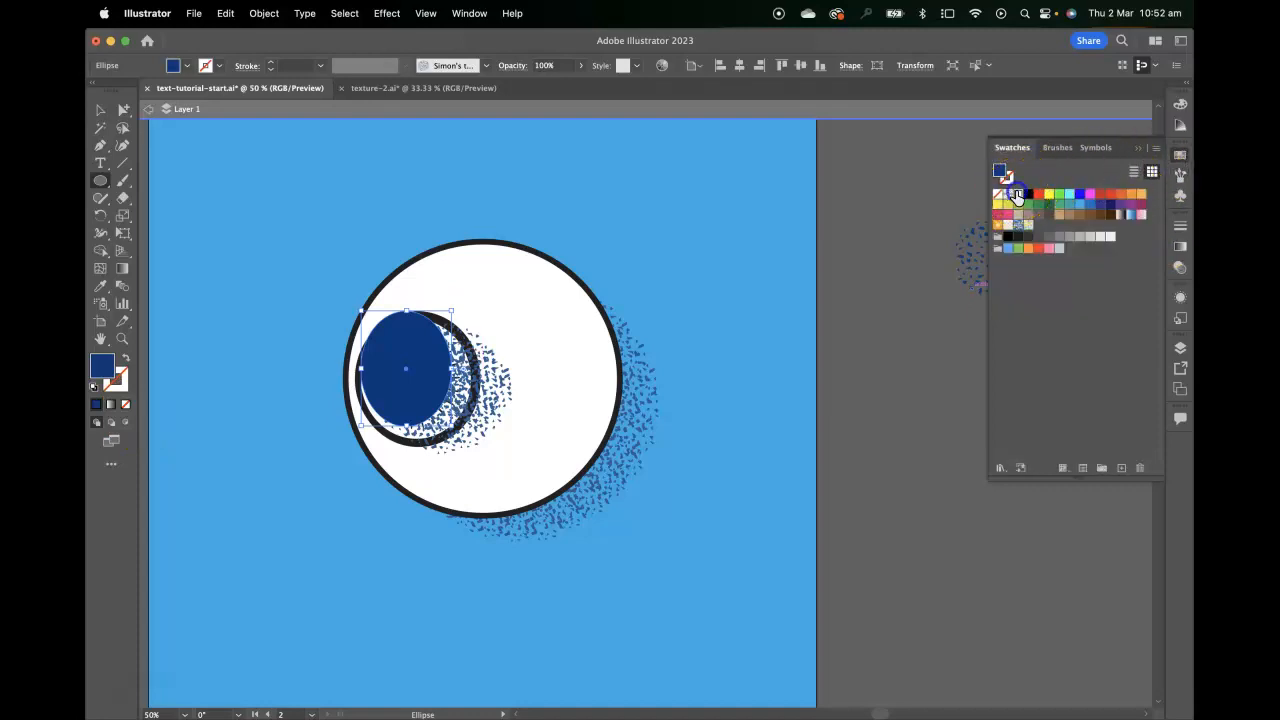
click(1017, 196)
click(100, 109)
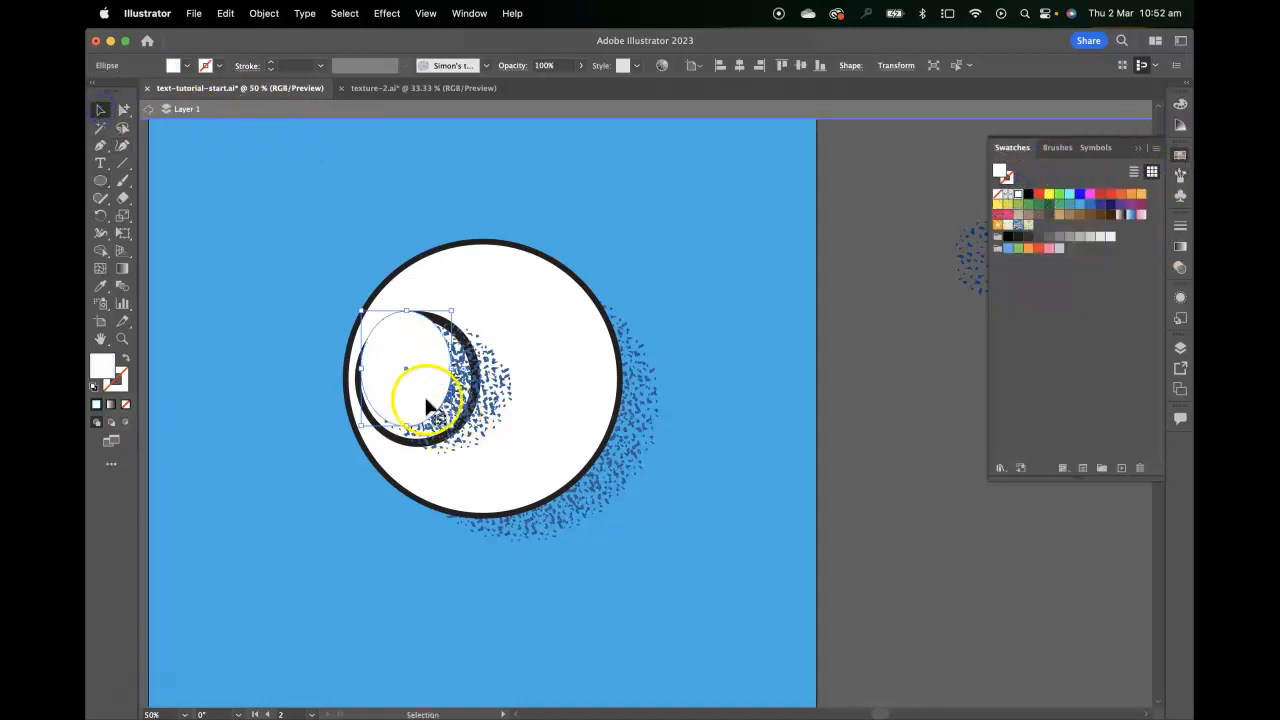
Move and enlarge the white ellipse until it matches the iris's outer outline
drag(397, 394, 405, 408)
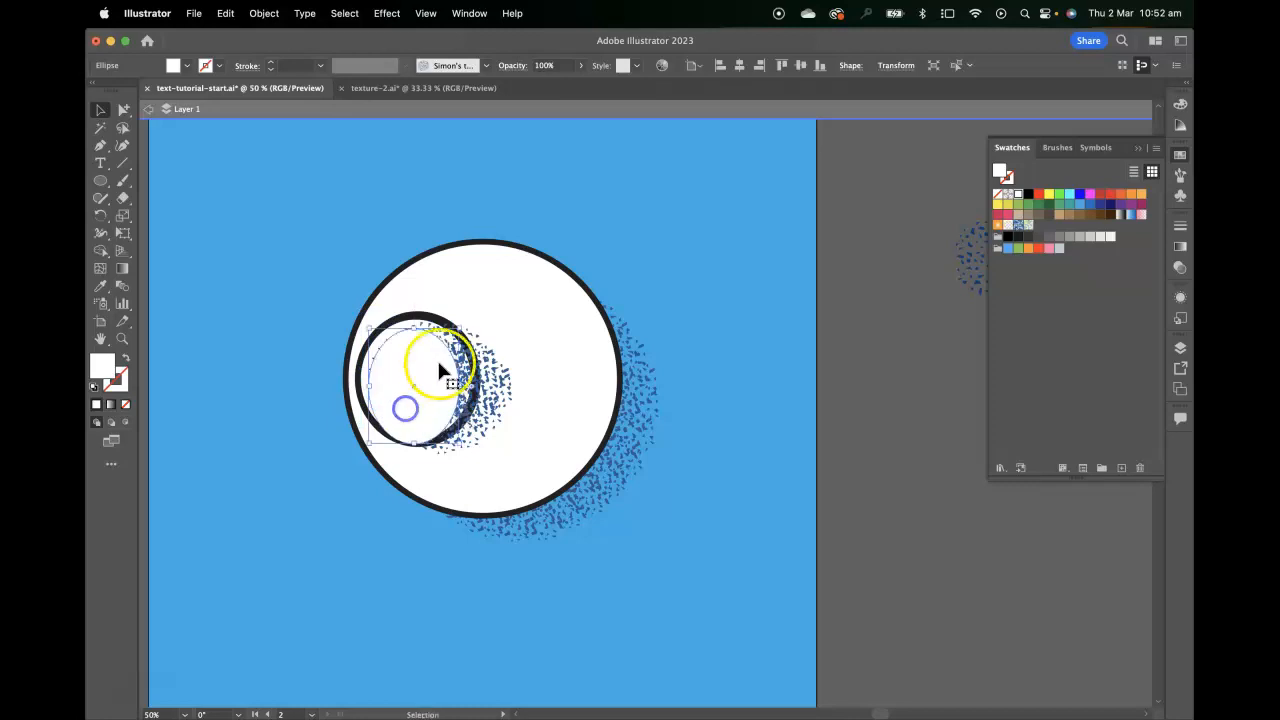
drag(465, 328, 474, 321)
drag(431, 367, 436, 353)
Cut the textured circle and white ellipse, and paste them inside the eyeball group directly in front of the white eyeball circle
shift+click(502, 394)
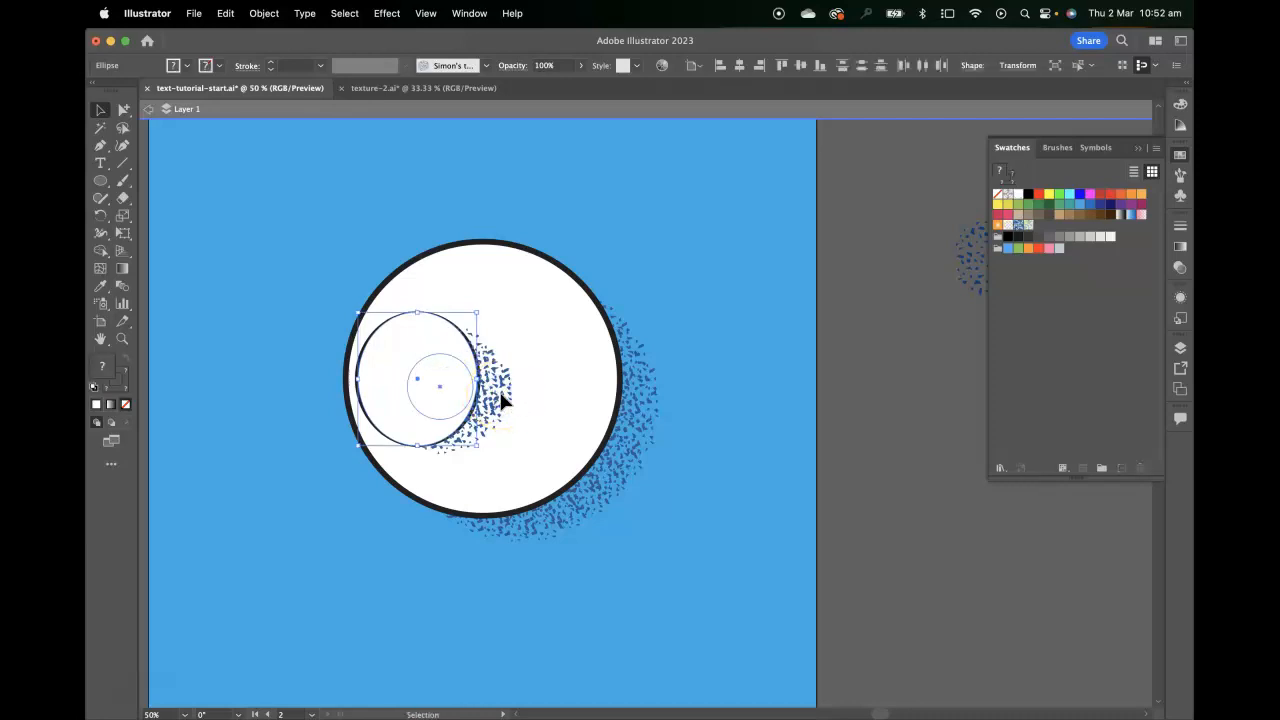
click(534, 390)
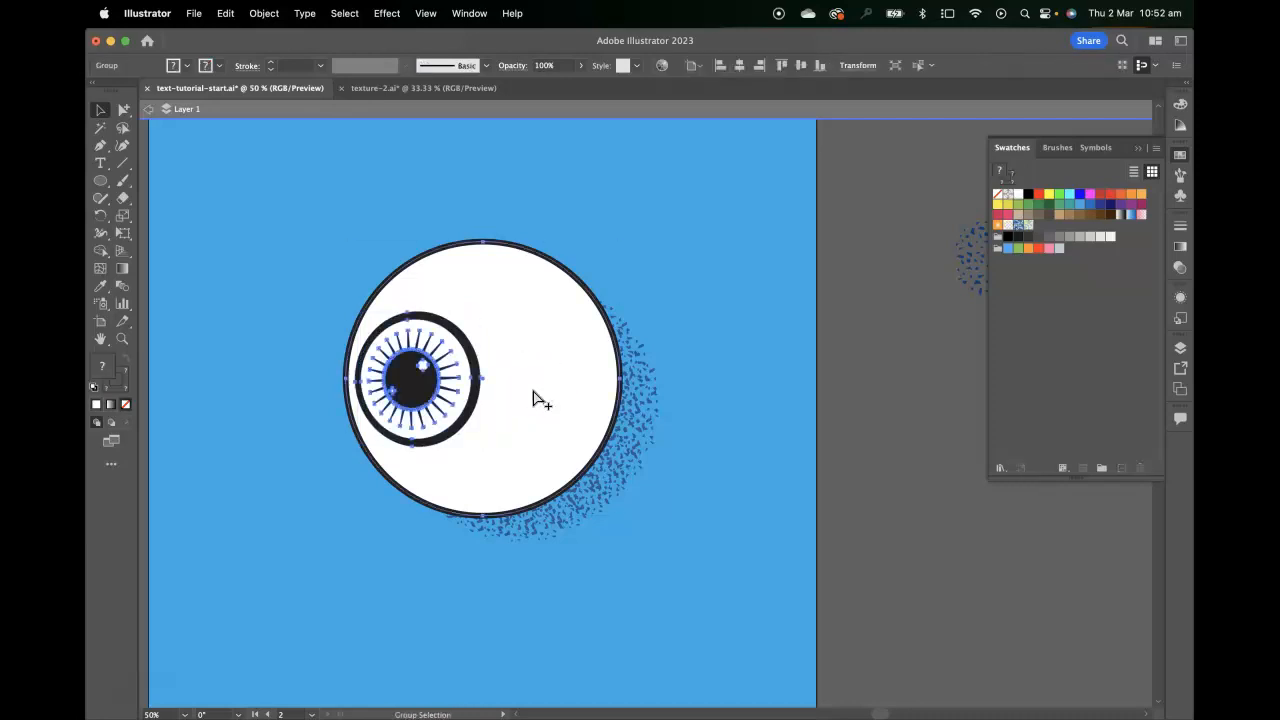
key(super+z)
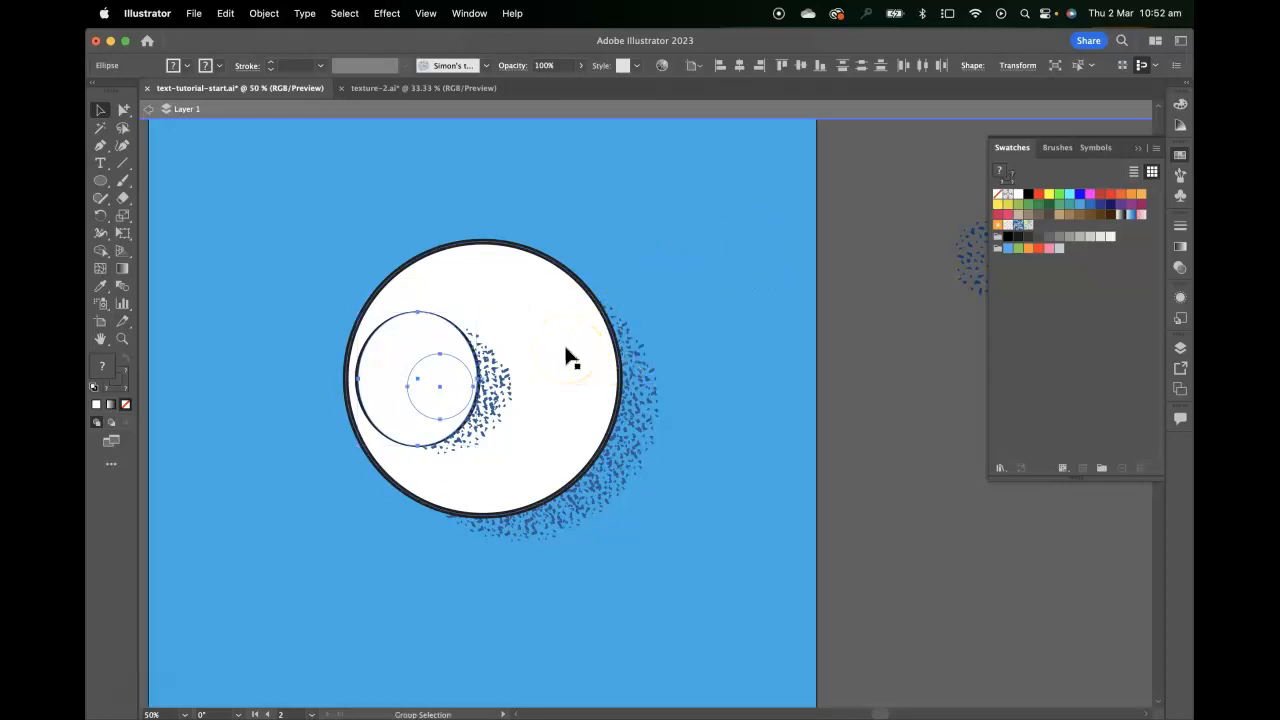
key(super+shift+z)
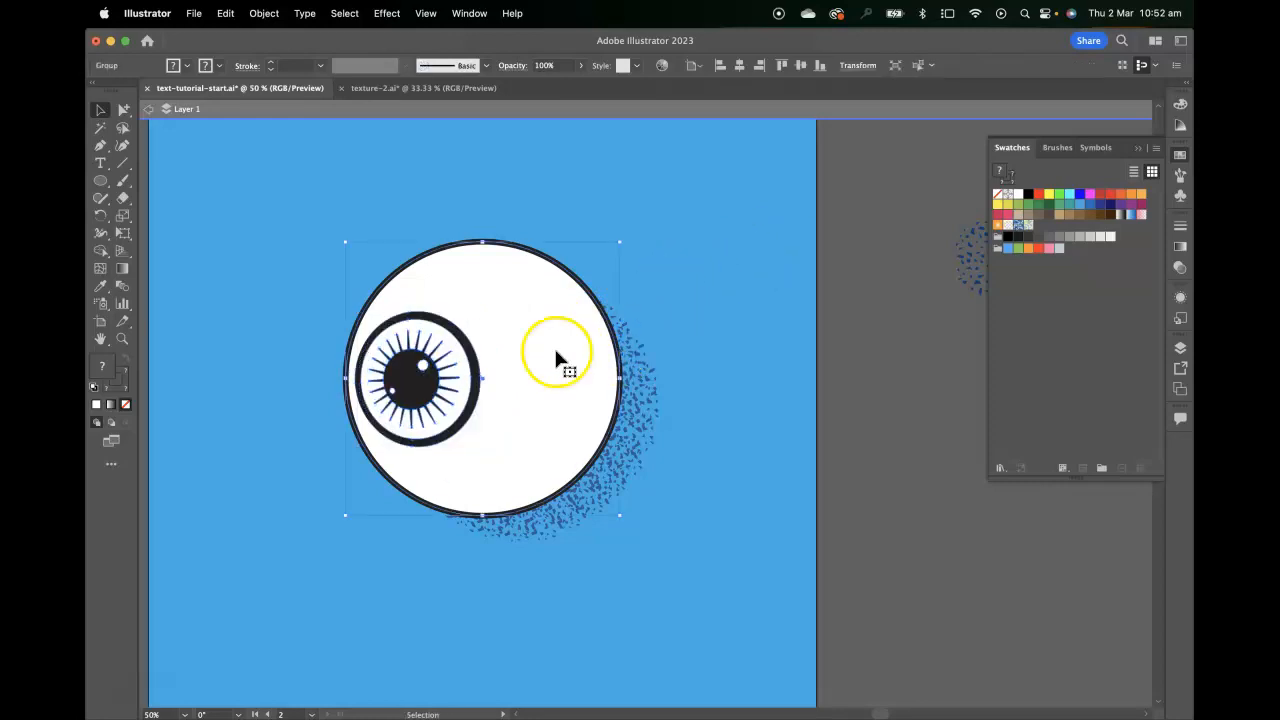
double_click(557, 356)
click(557, 356)
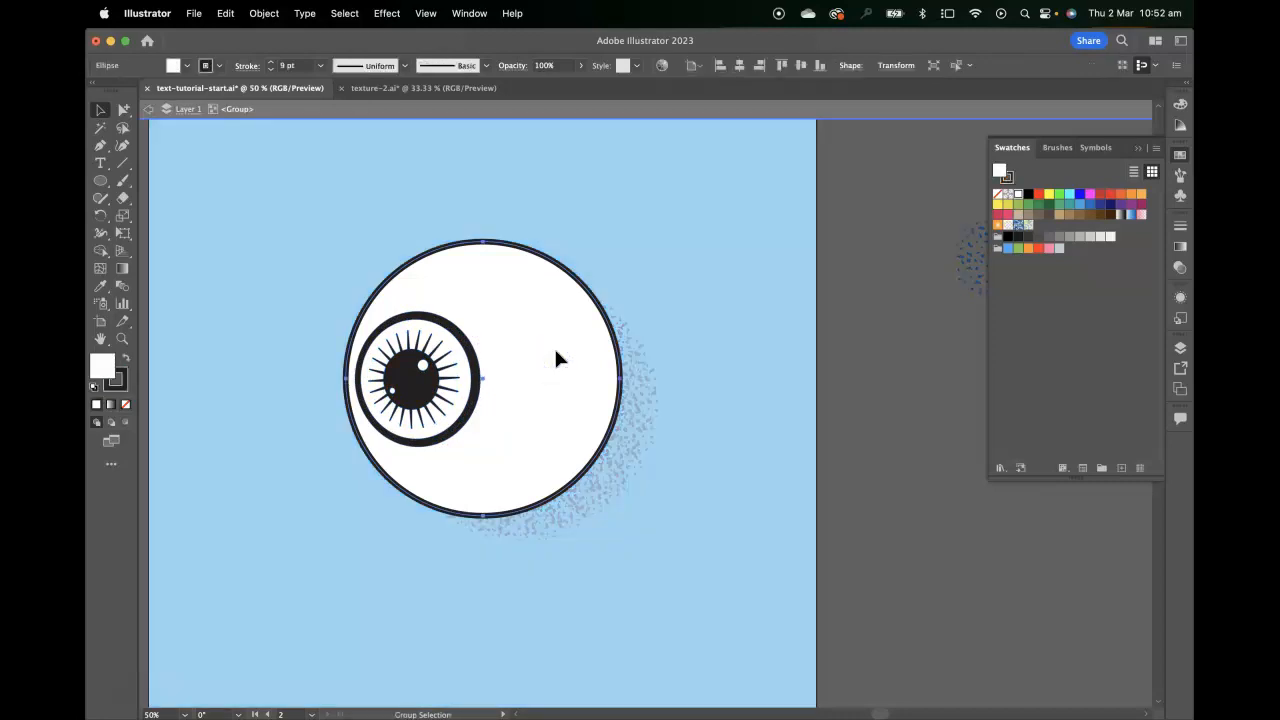
key(super+f)
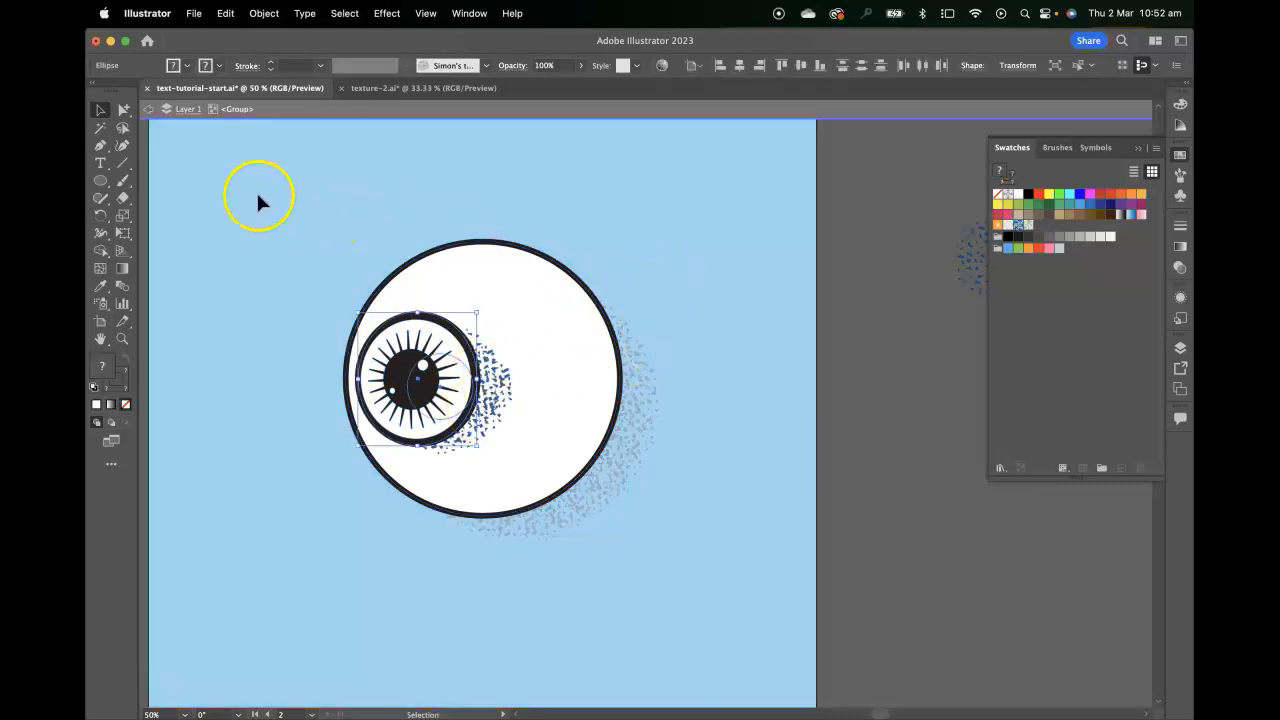
Recolor the iris's textured circle with a light grey stroke and exit the group's isolation mode
click(490, 406)
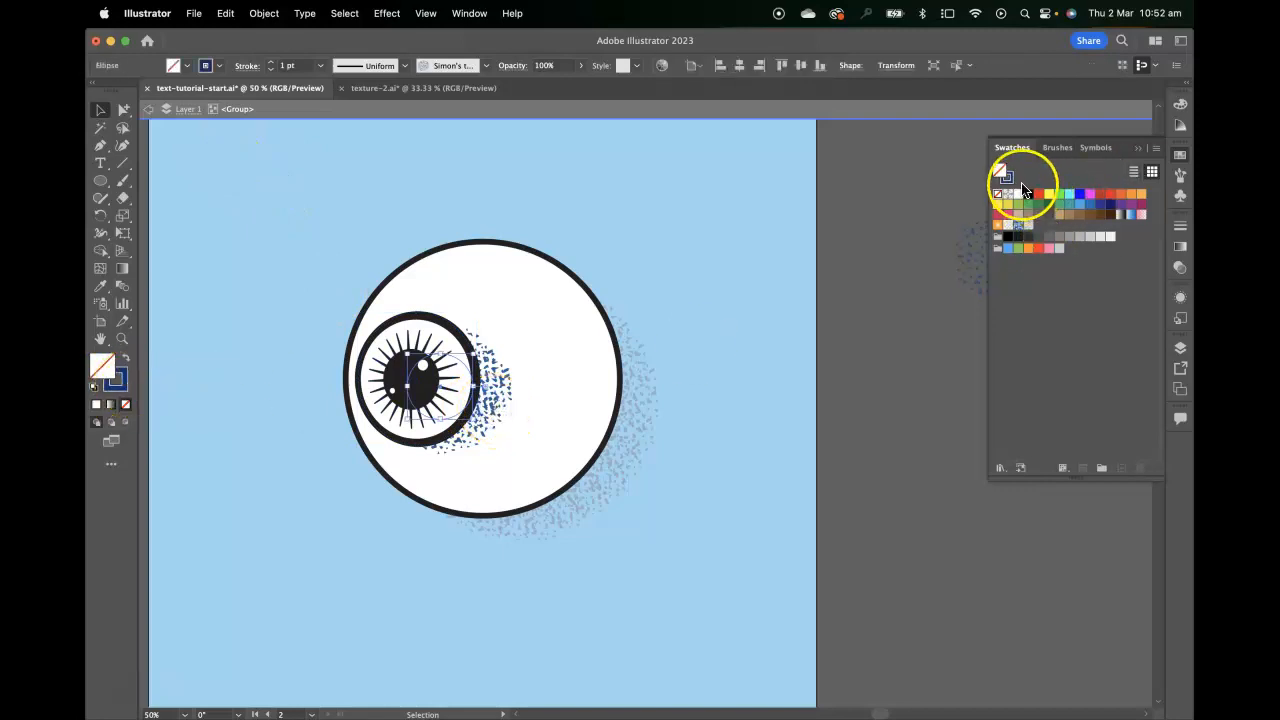
click(1102, 238)
click(1106, 238)
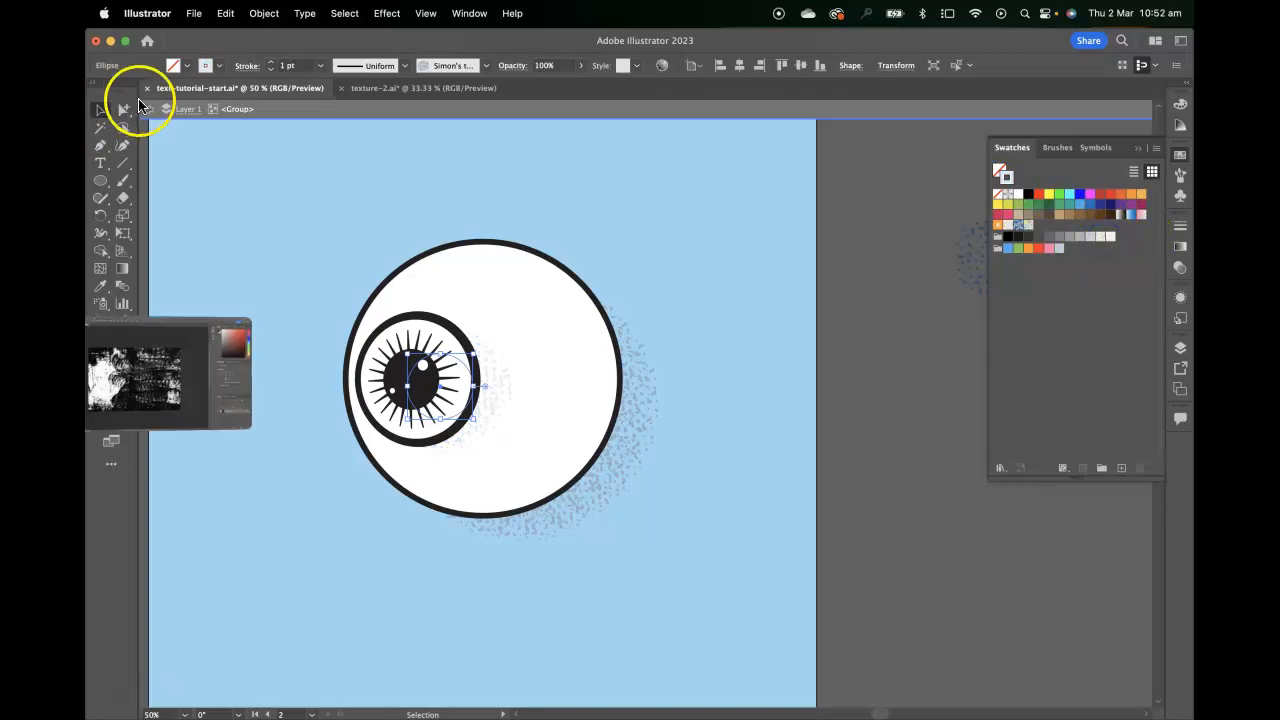
click(148, 108)
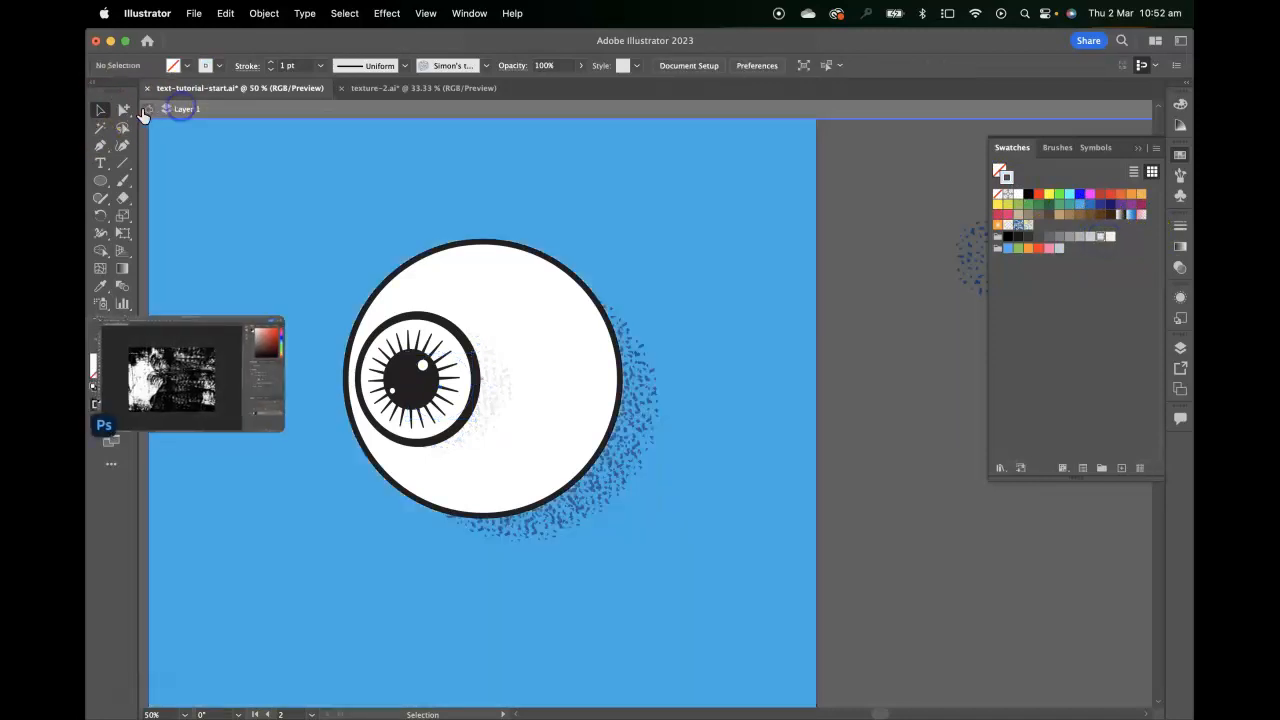
click(259, 174)
click(852, 248)
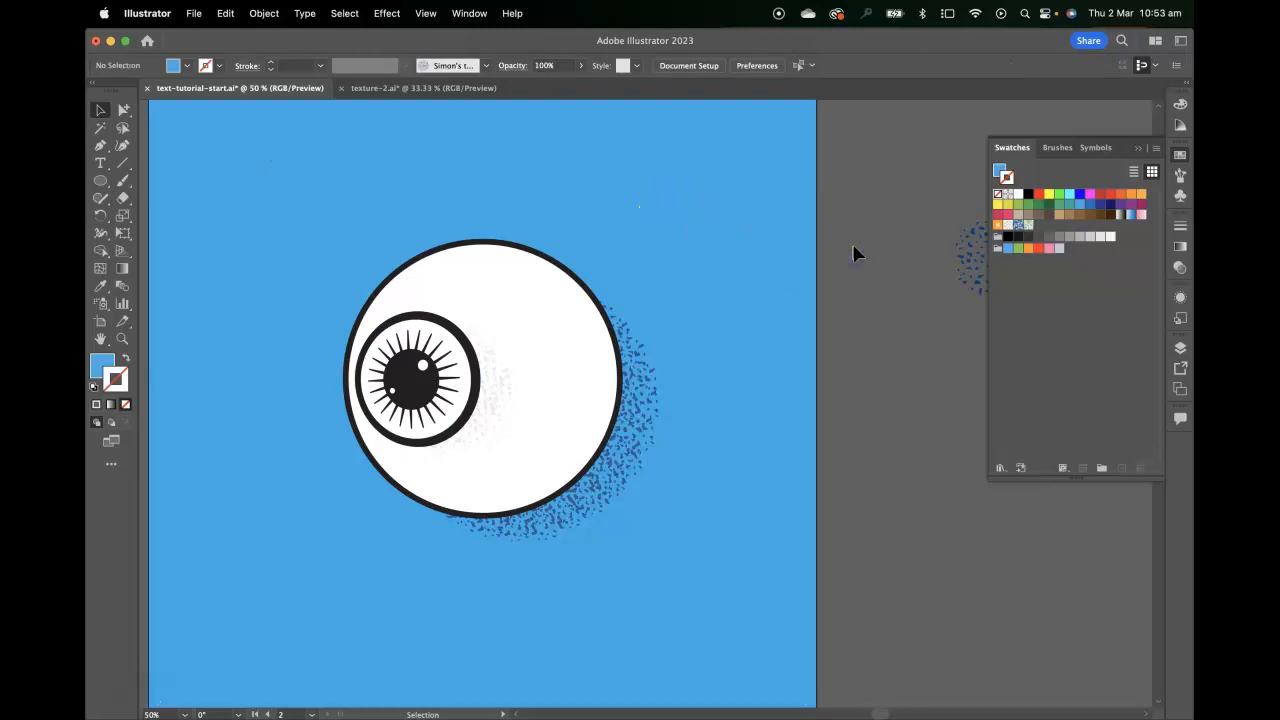
key(super+equal)
drag(391, 349, 496, 358)
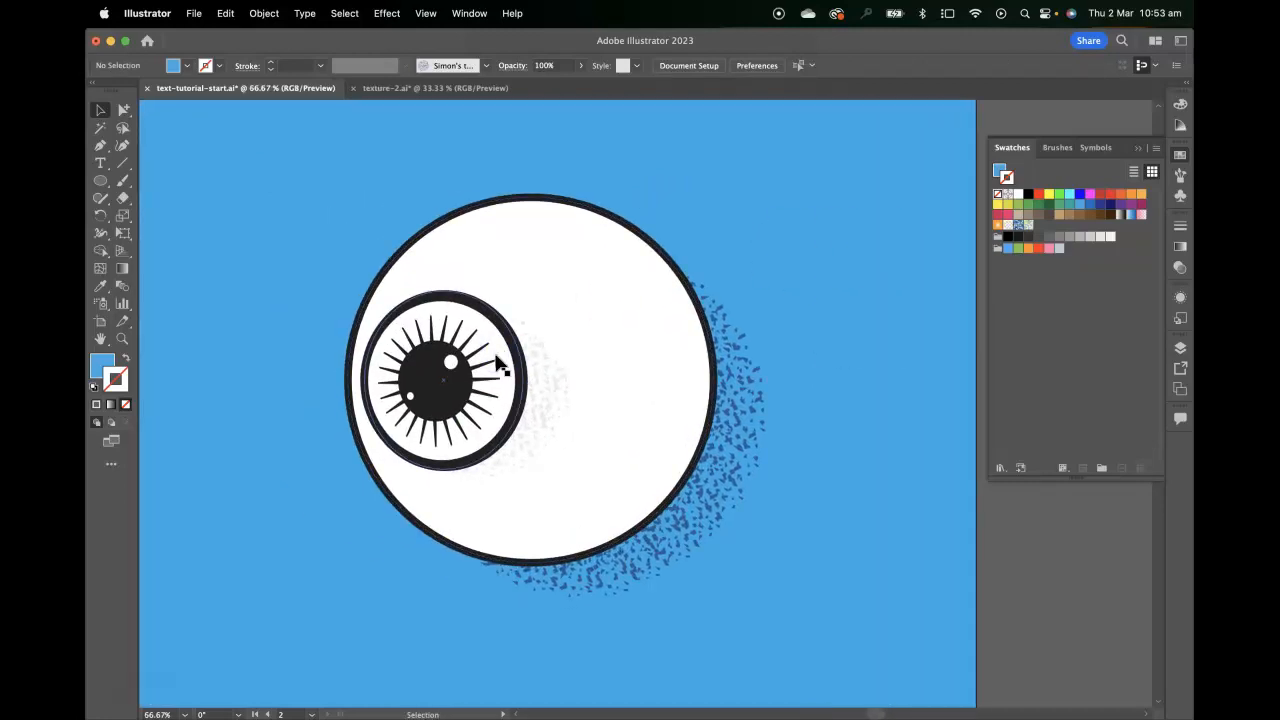